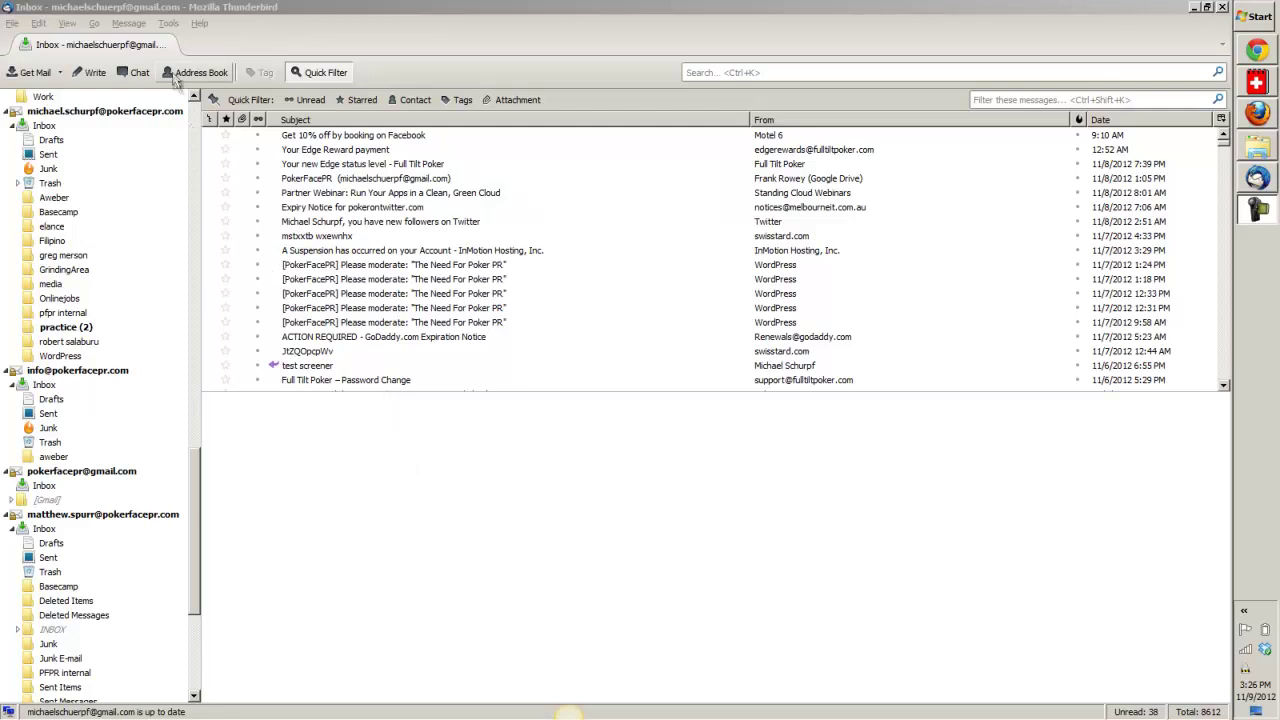
- Search the add-ons for 'mail merge', install Mail Merge 3.4.0 and restart Thunderbird
{"action": "left_click", "coordinate": [170, 23]}
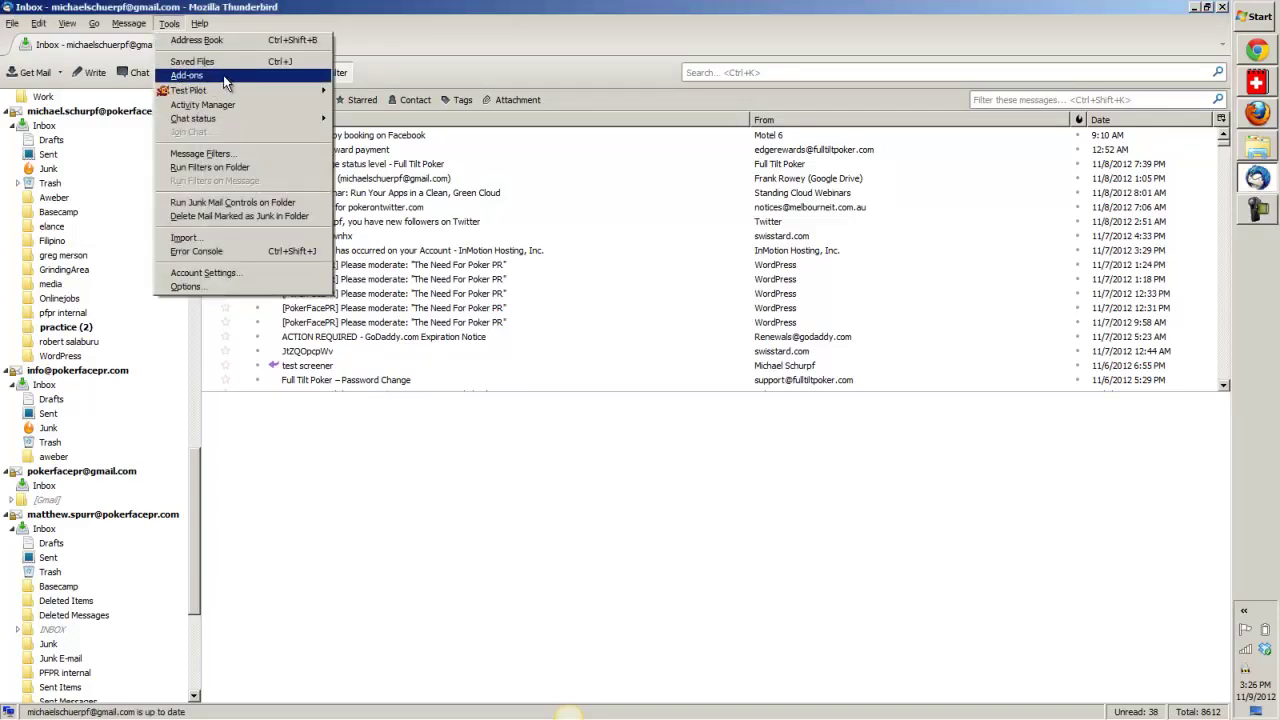
{"action": "left_click", "coordinate": [223, 75]}
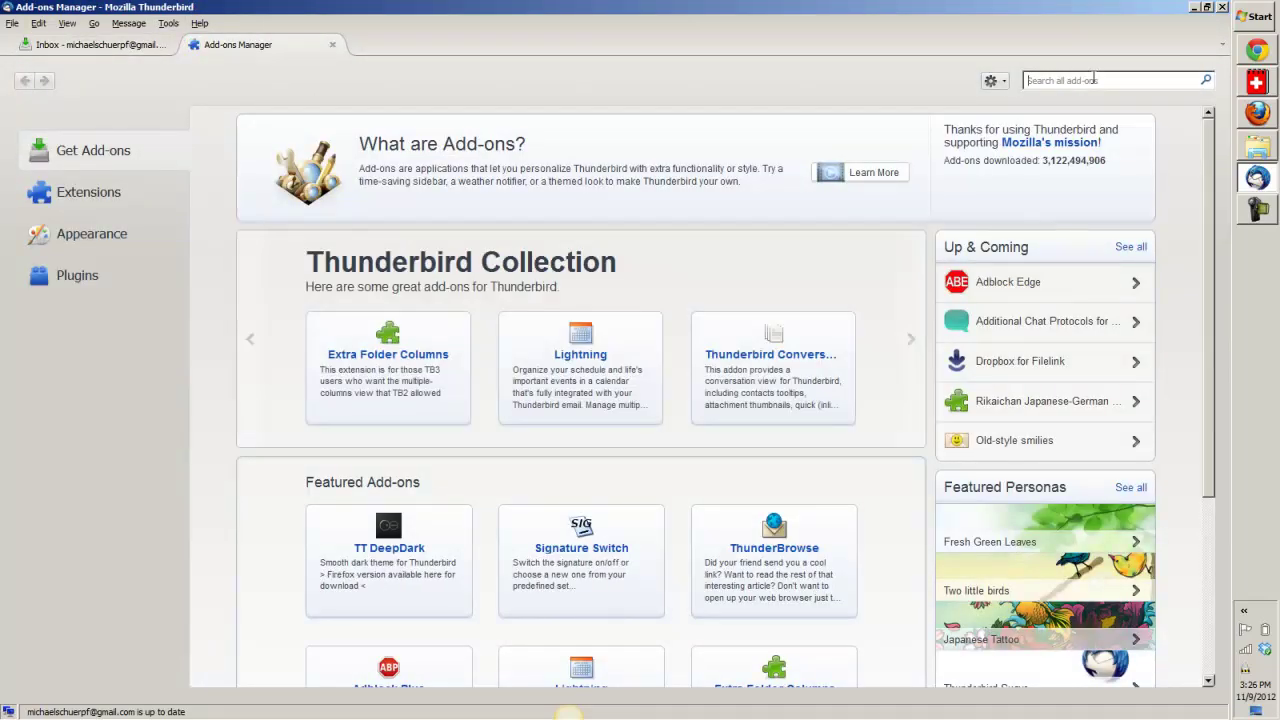
{"action": "type", "text": "mail merge"}
{"action": "key", "text": "Return"}
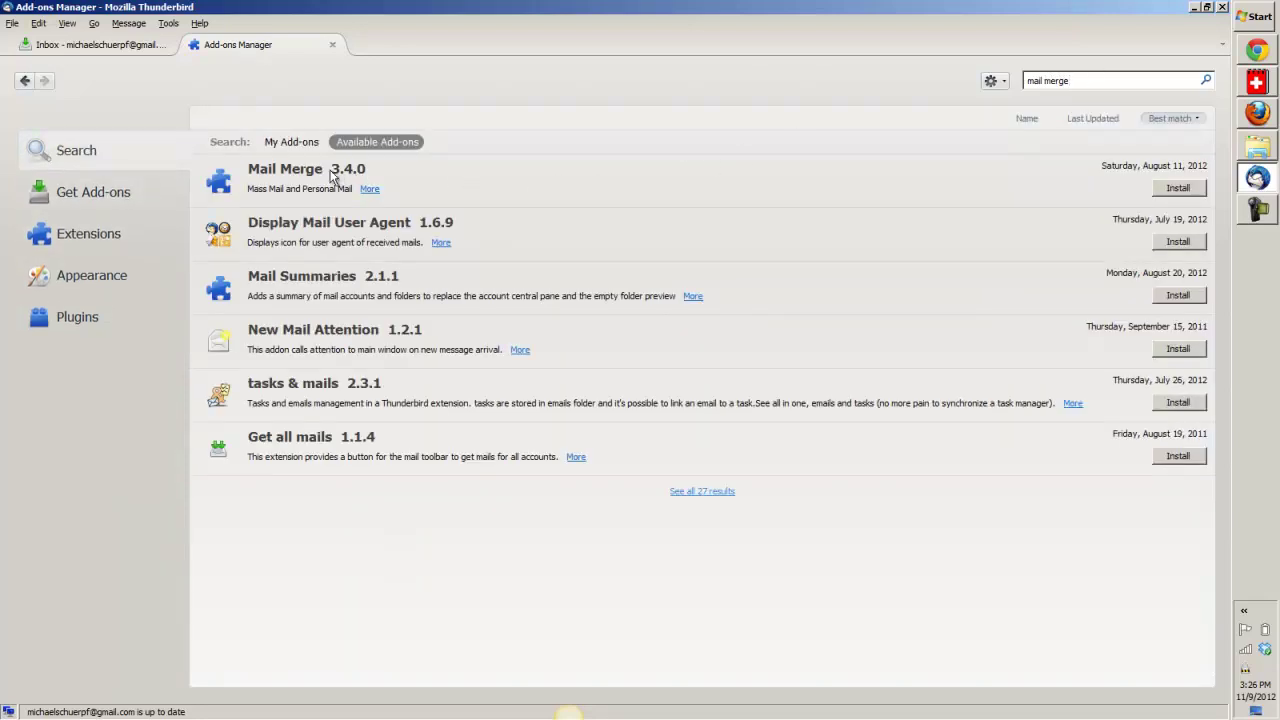
{"action": "left_click", "coordinate": [1191, 190]}
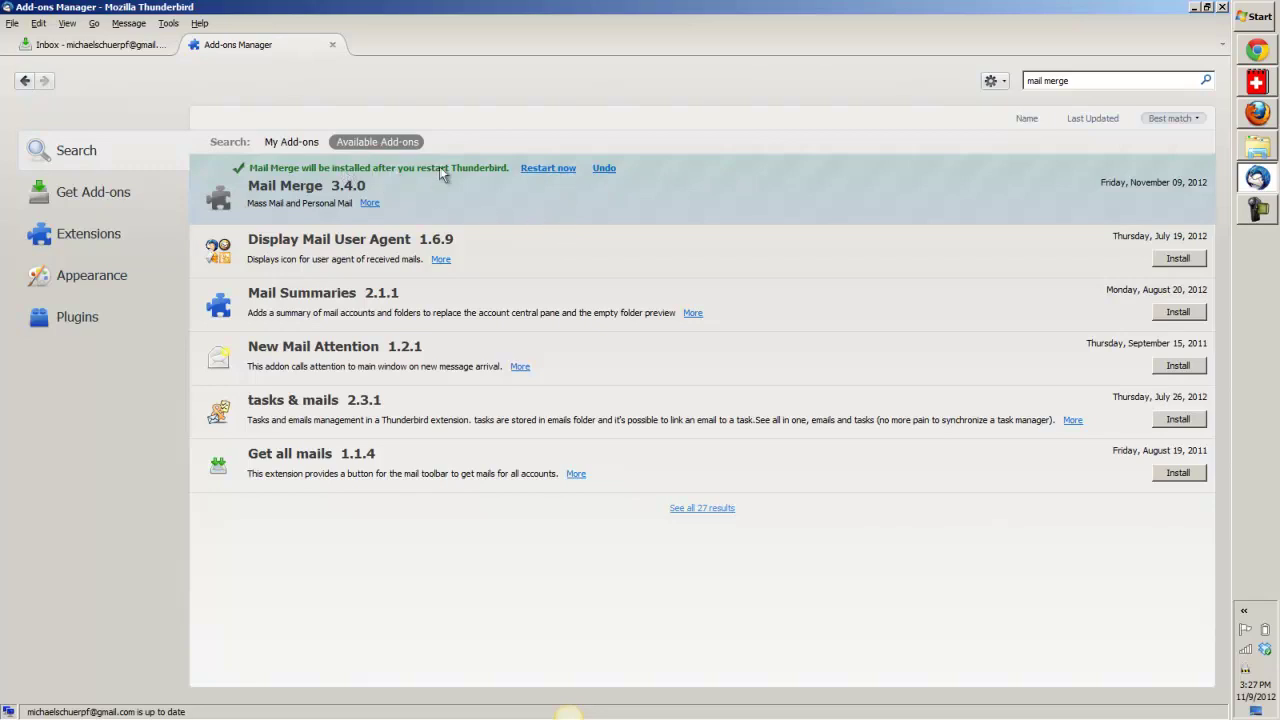
{"action": "left_click", "coordinate": [551, 172]}
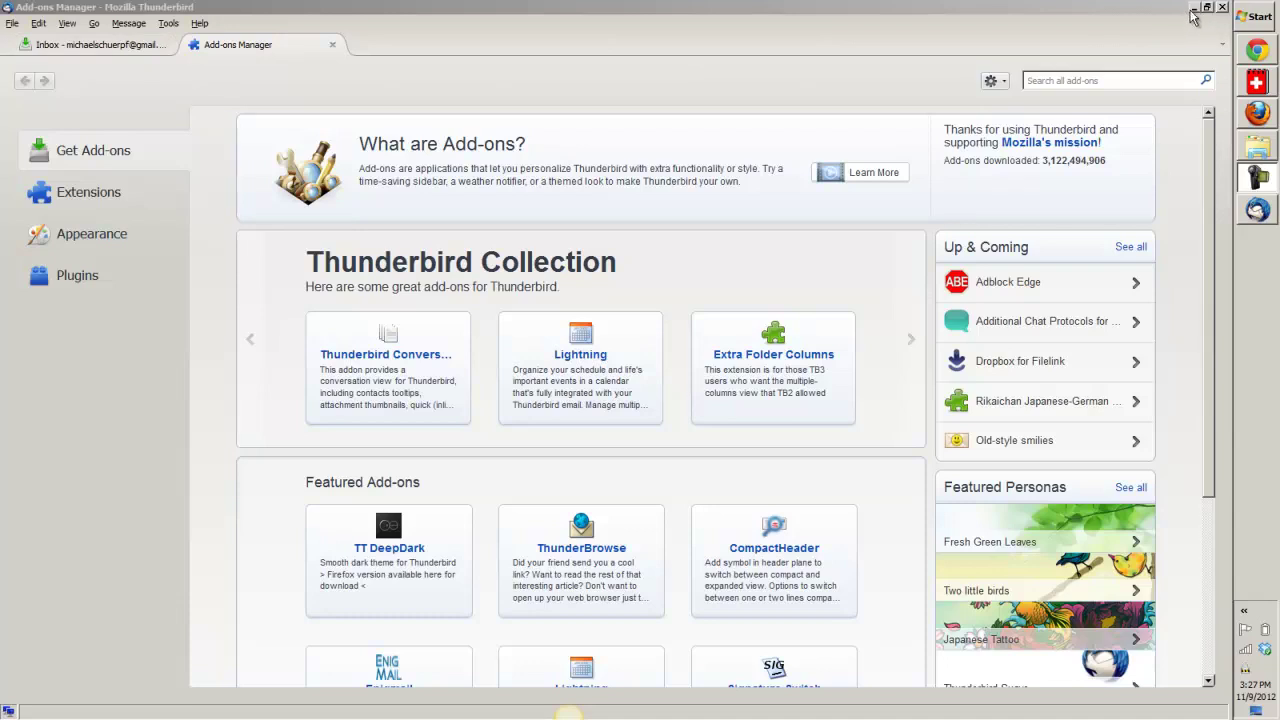
- Once Thunderbird has restarted, minimise it to reach the desktop
{"action": "left_click", "coordinate": [1192, 10]}
- Open test mail merge.ods from the desktop, then return to Thunderbird's mail inbox
{"action": "double_click", "coordinate": [762, 342]}
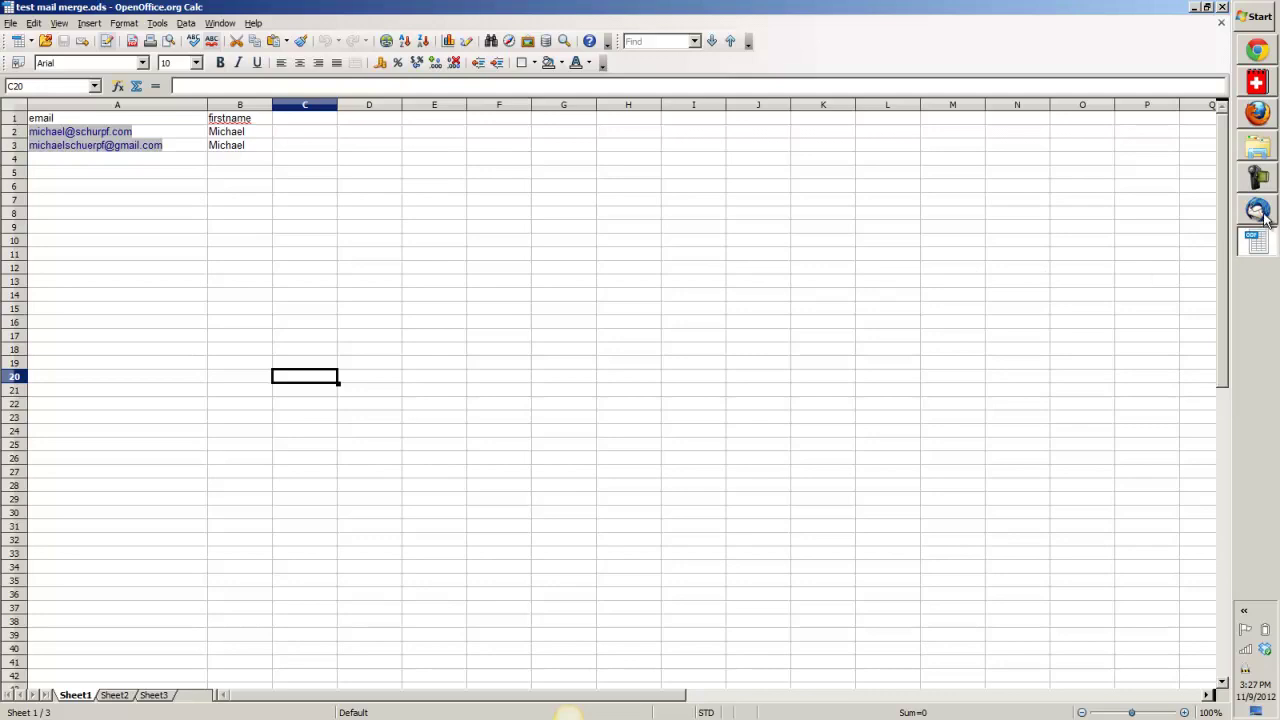
{"action": "mouse_move", "coordinate": [1260, 211]}
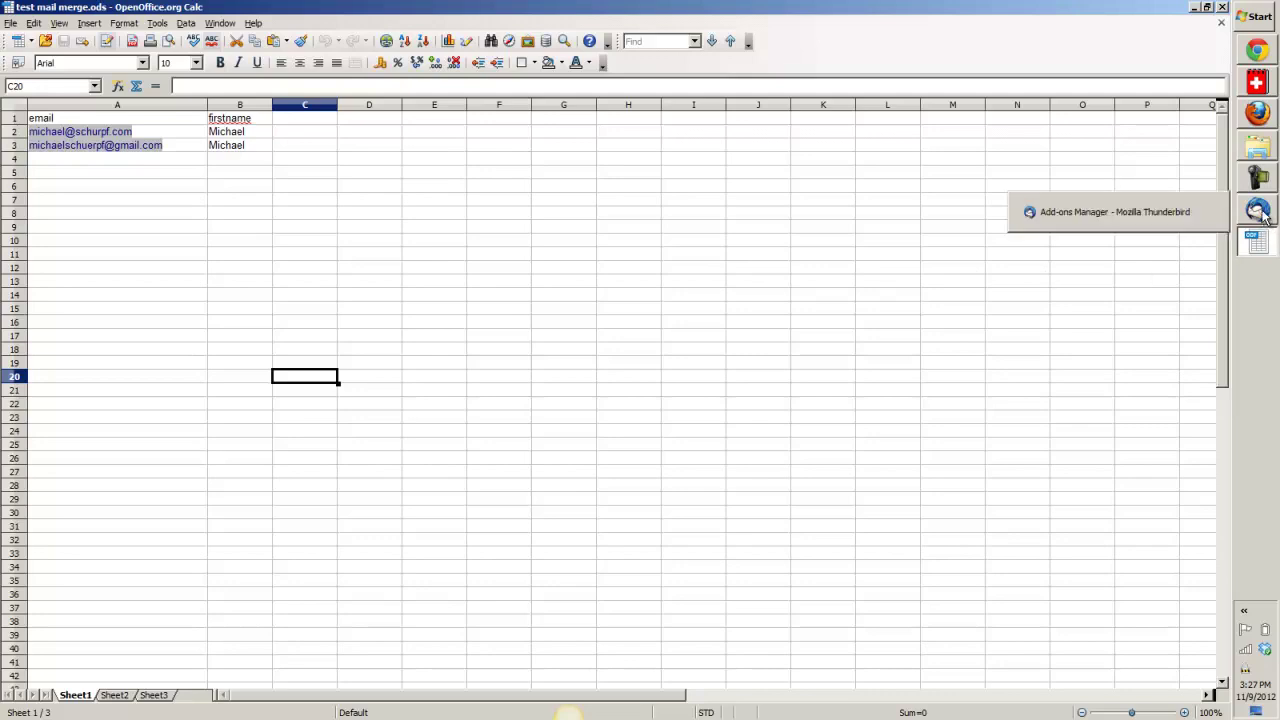
{"action": "left_click", "coordinate": [1260, 211]}
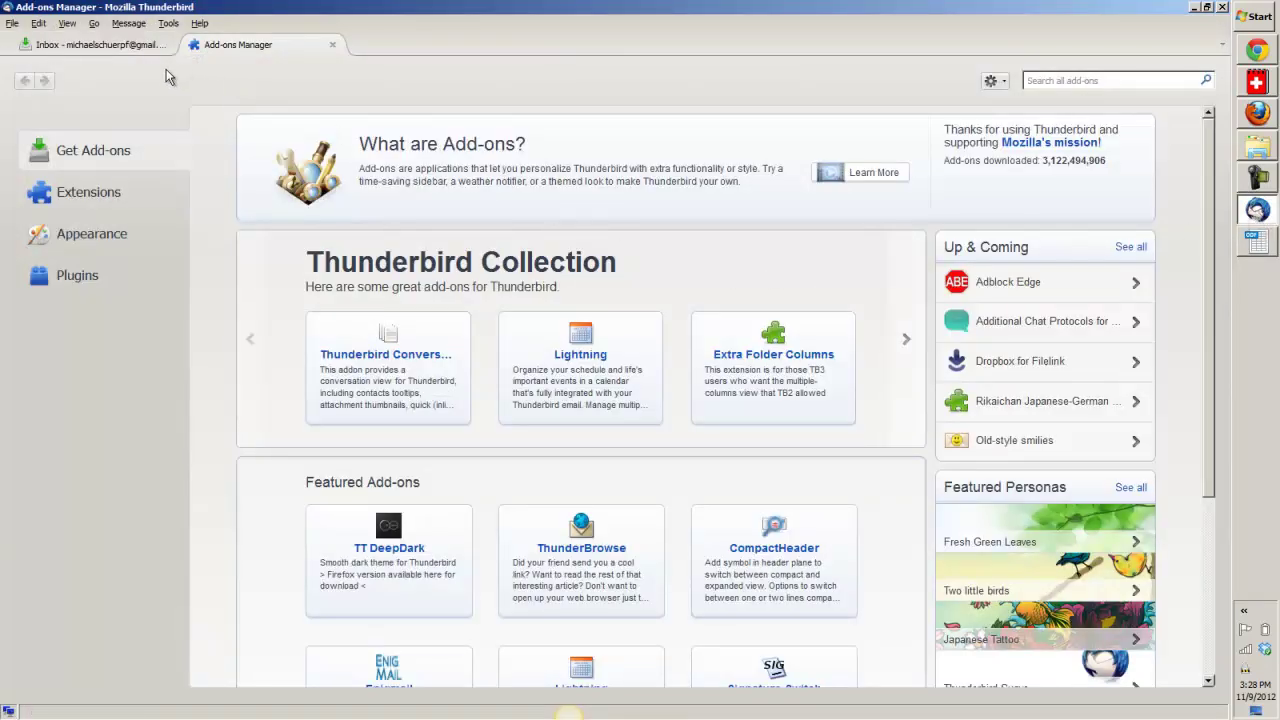
{"action": "left_click", "coordinate": [92, 46]}
- Show the sending account's inbox and start a new message, moved to the screen centre
{"action": "left_click_drag", "start_coordinate": [196, 193], "coordinate": [194, 497]}
{"action": "left_click", "coordinate": [60, 268]}
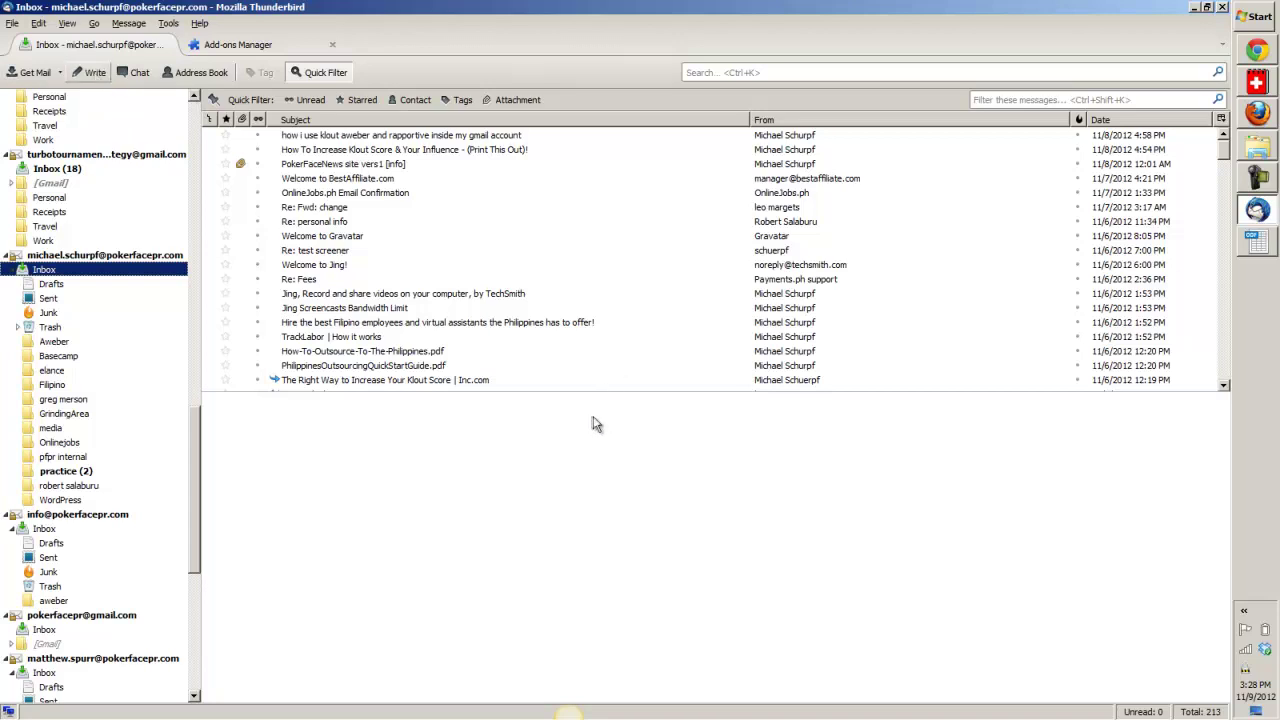
{"action": "key", "text": "ctrl+n"}
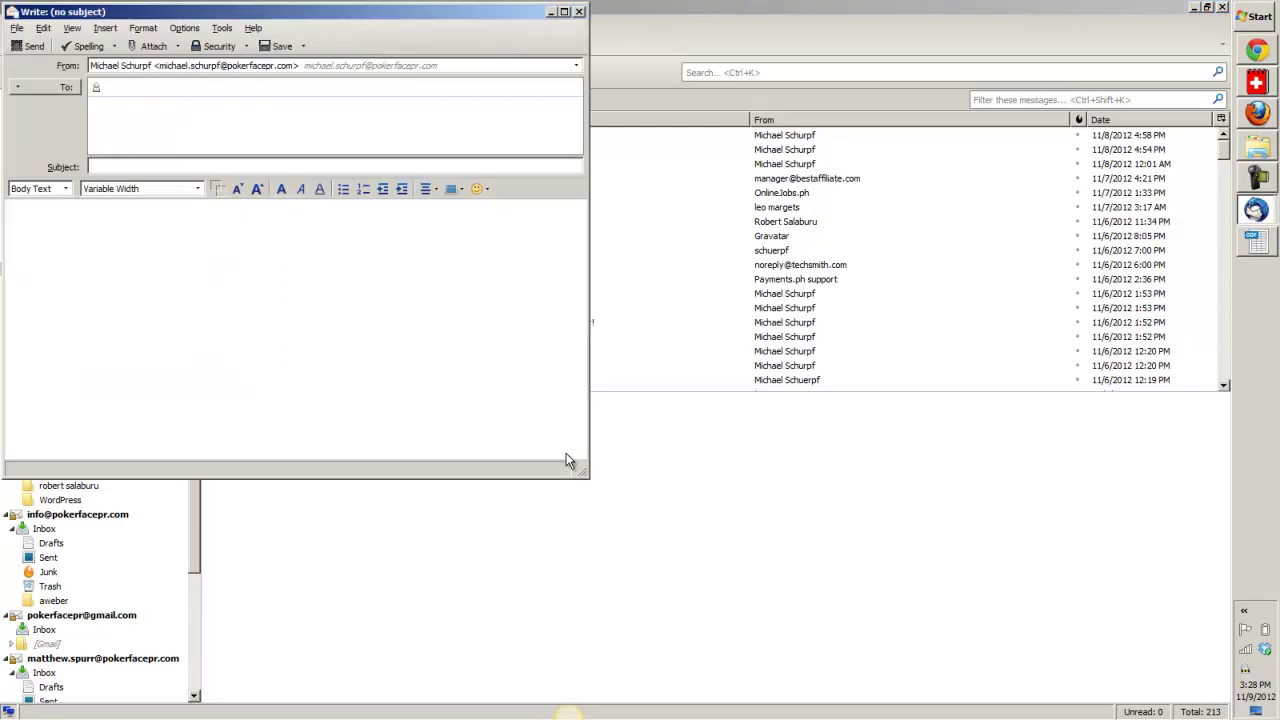
{"action": "left_click_drag", "start_coordinate": [388, 14], "coordinate": [700, 165]}
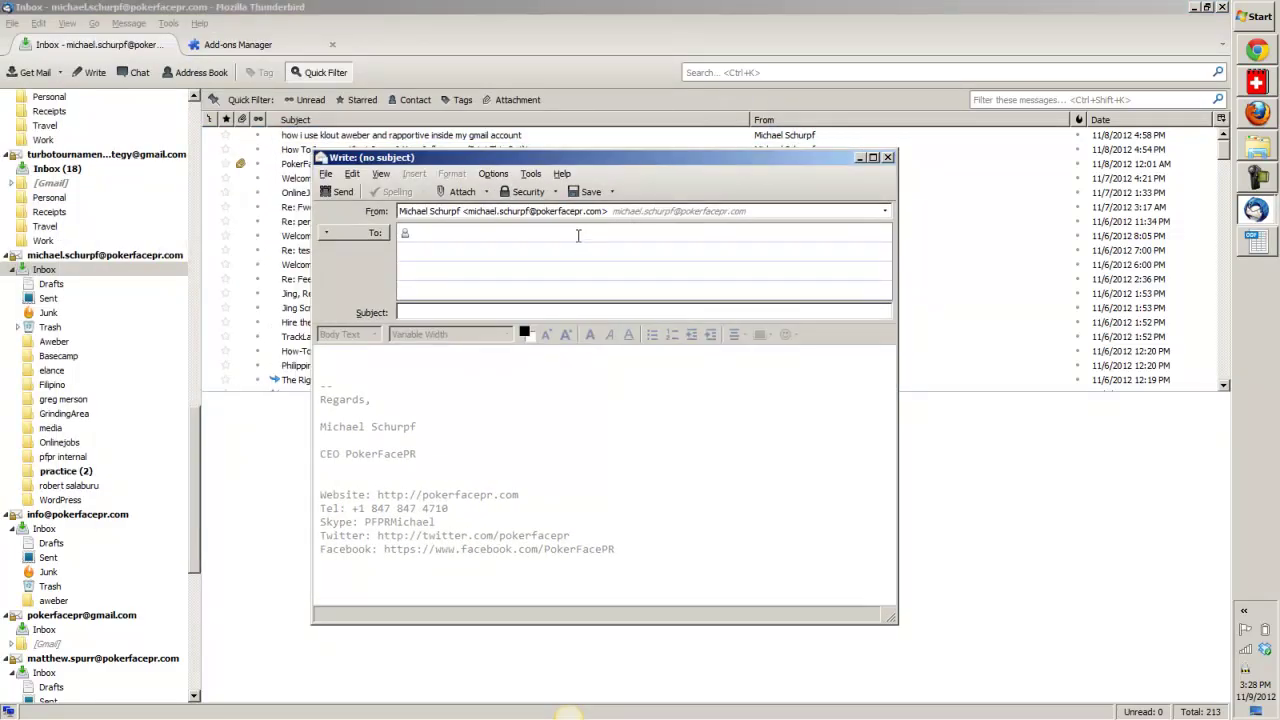
- Check the spreadsheet's column names and begin the To field with '{{'
{"action": "mouse_move", "coordinate": [1262, 246]}
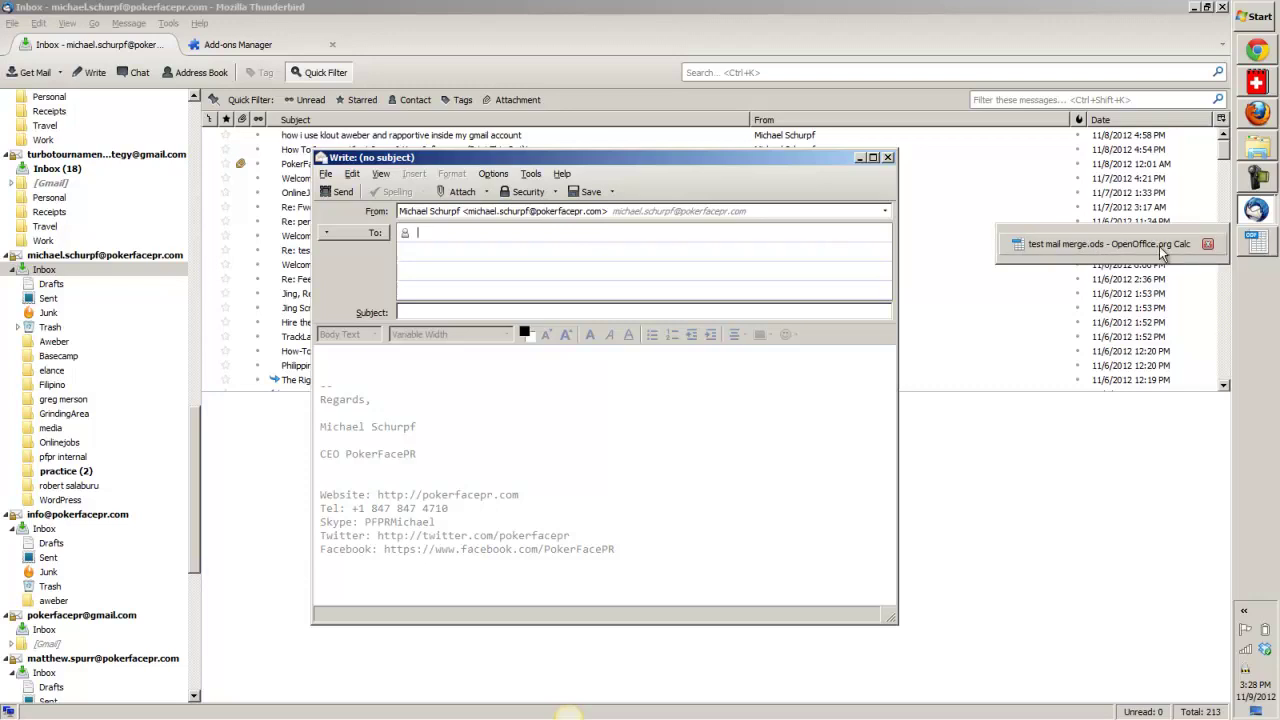
{"action": "left_click", "coordinate": [1250, 252]}
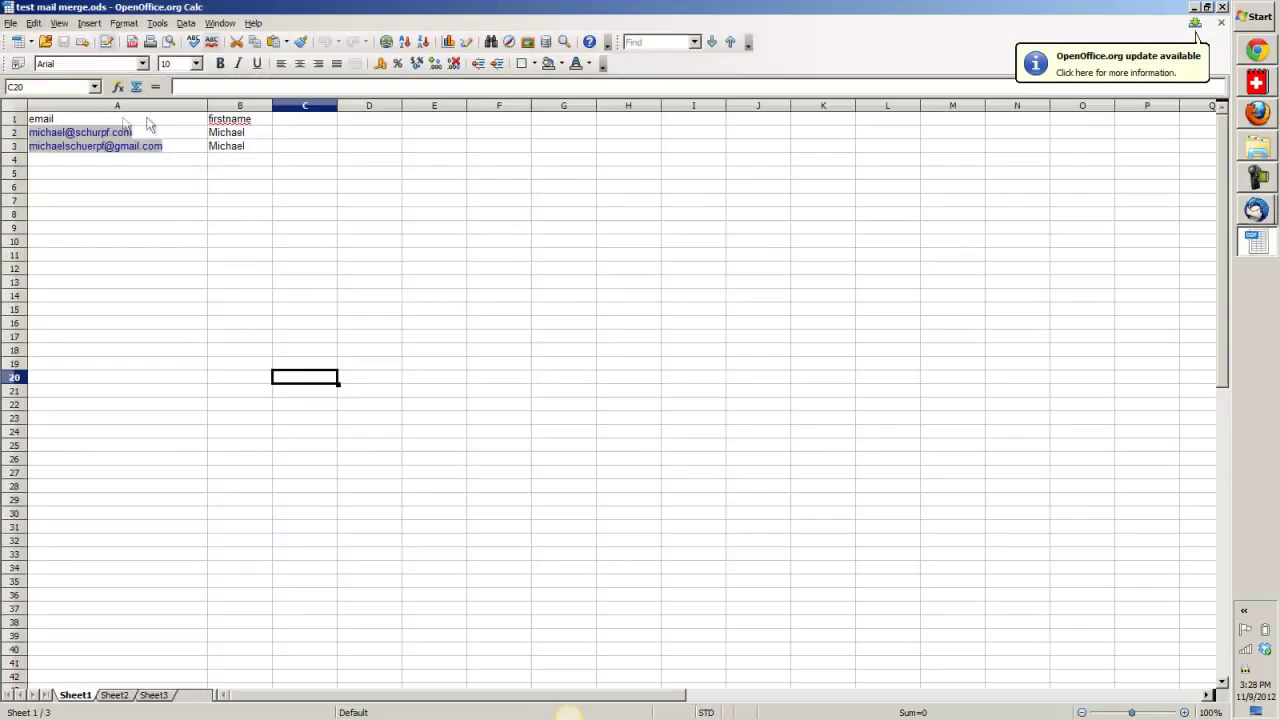
{"action": "left_click", "coordinate": [1193, 8]}
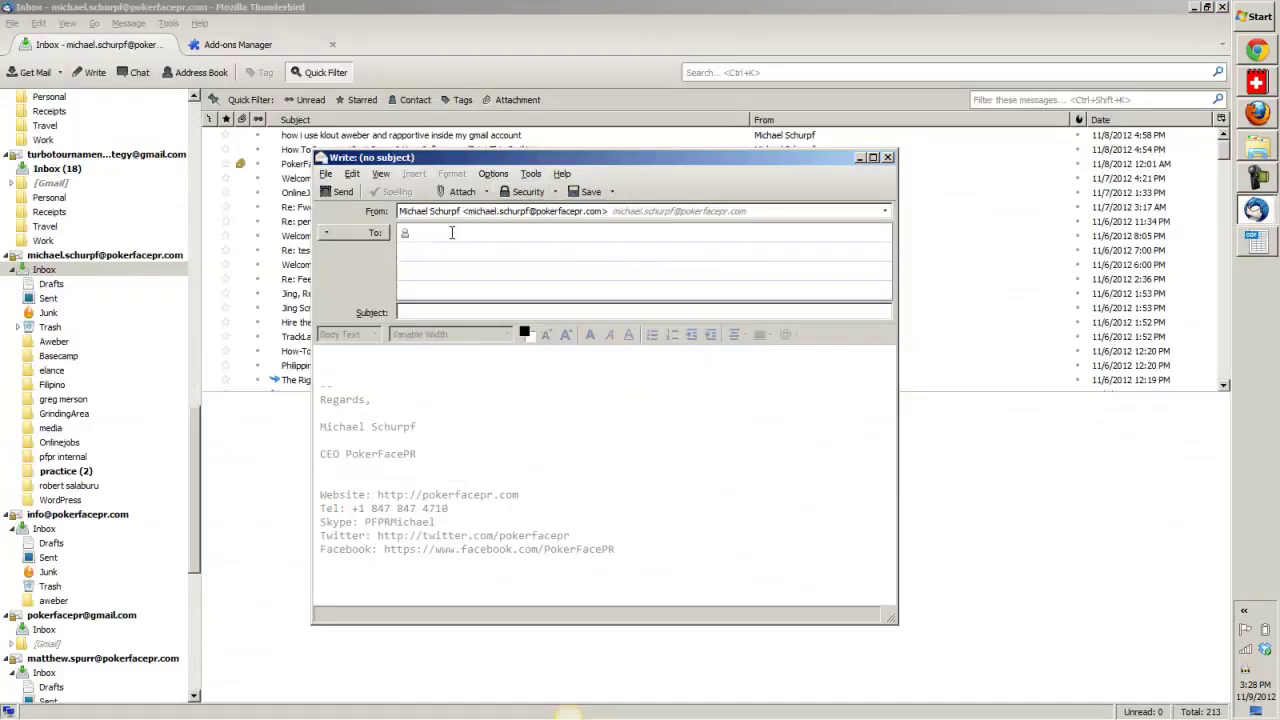
{"action": "type", "text": "{{"}
{"action": "left_click", "coordinate": [1262, 244]}
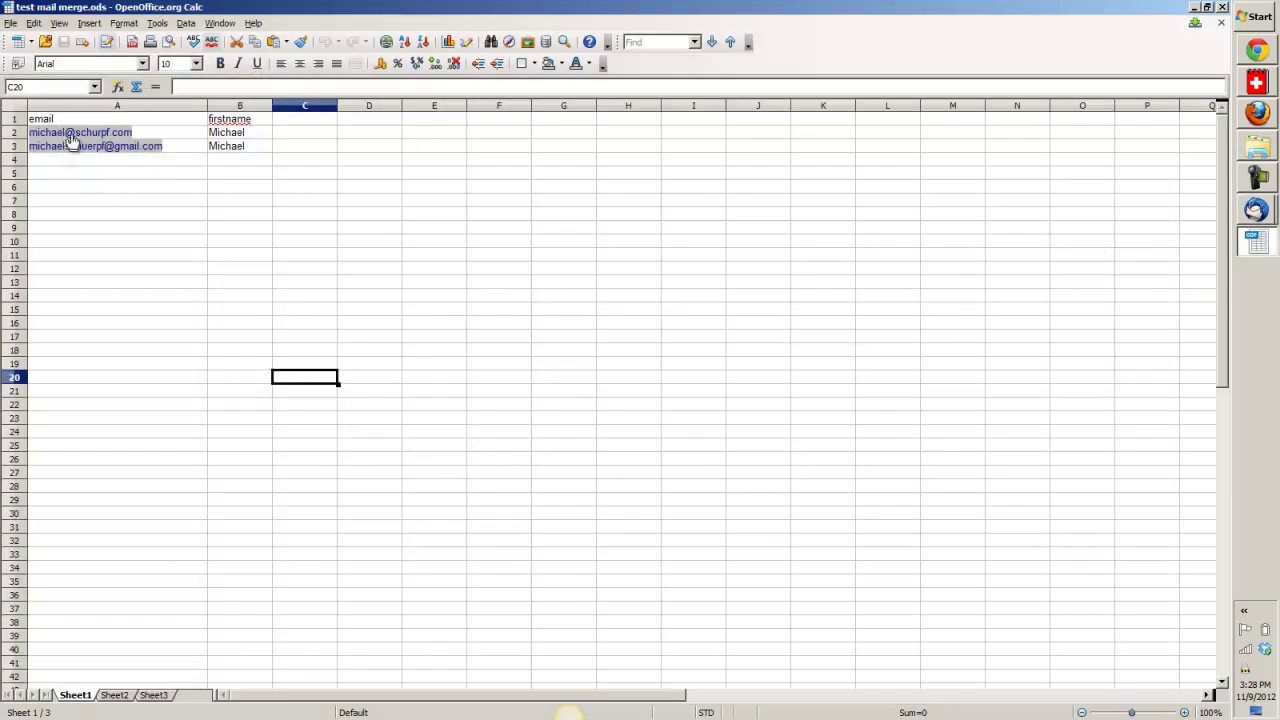
{"action": "left_click", "coordinate": [1194, 8]}
- Address the message to {{email}} and set the subject to 'Hi {{firstname}}'
{"action": "type", "text": "email"}
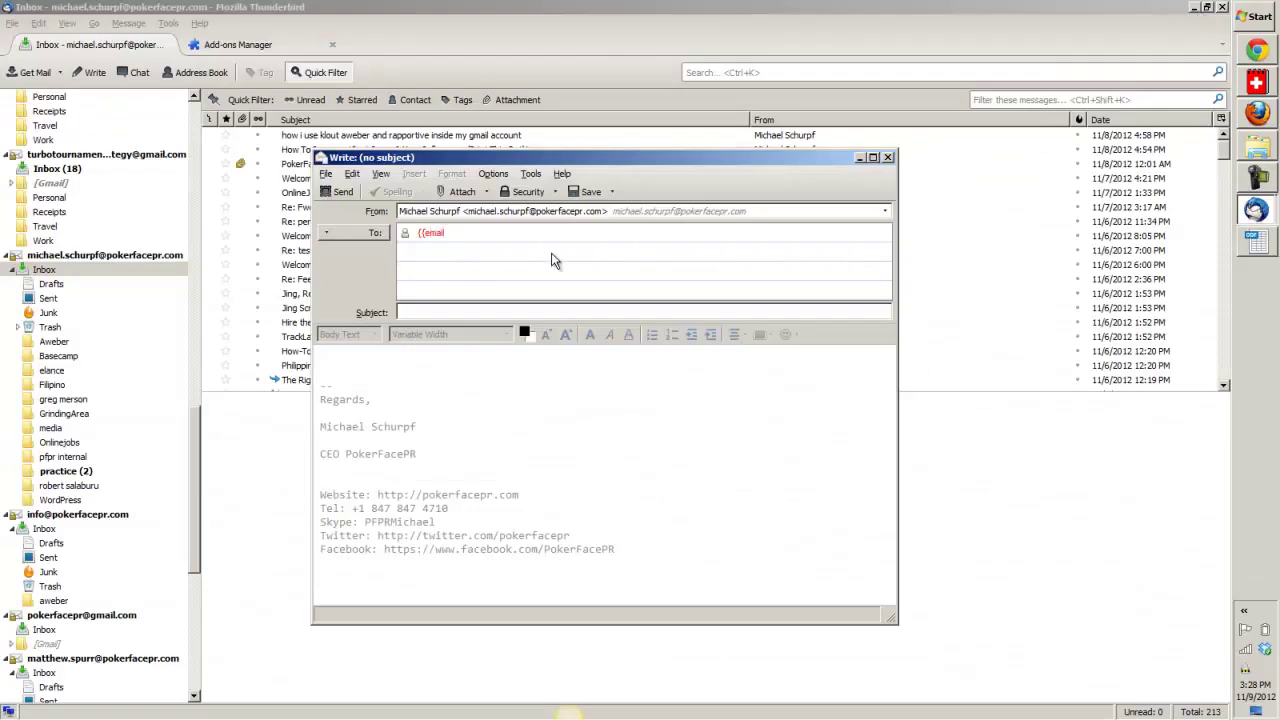
{"action": "type", "text": "}}"}
{"action": "key", "text": "Tab"}
{"action": "type", "text": "Hi {{"}
{"action": "left_click", "coordinate": [1257, 240]}
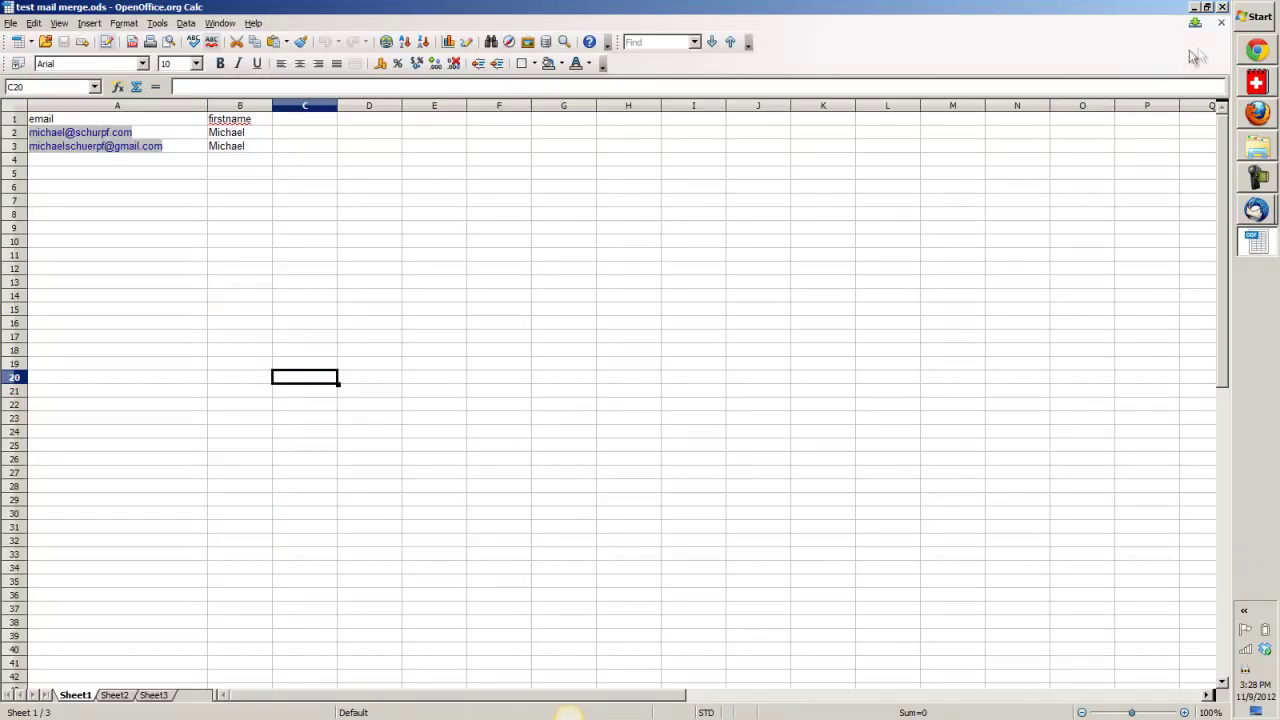
{"action": "left_click", "coordinate": [1194, 7]}
{"action": "type", "text": "fi"}
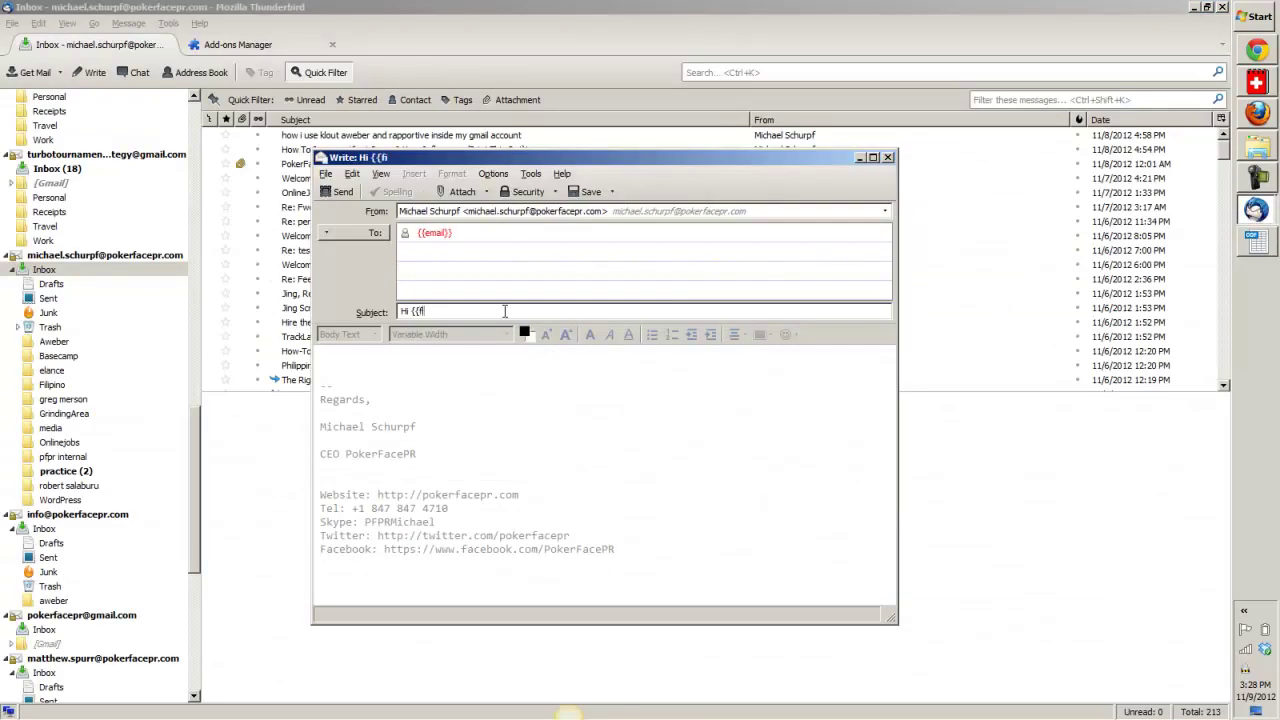
{"action": "type", "text": "rstname}}"}
- Write 'nice to talk to you {{firstname}}' in the message body
{"action": "left_click", "coordinate": [348, 366]}
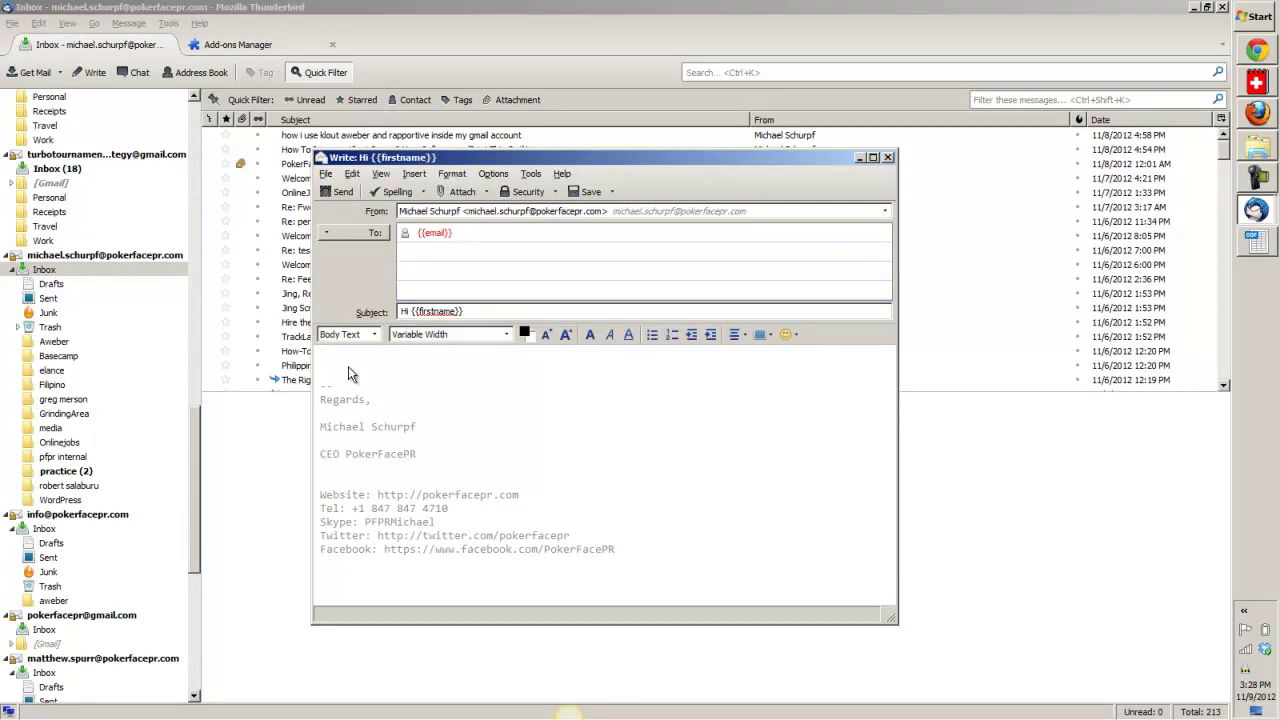
{"action": "type", "text": "nice to talk to you {{firstname}}"}
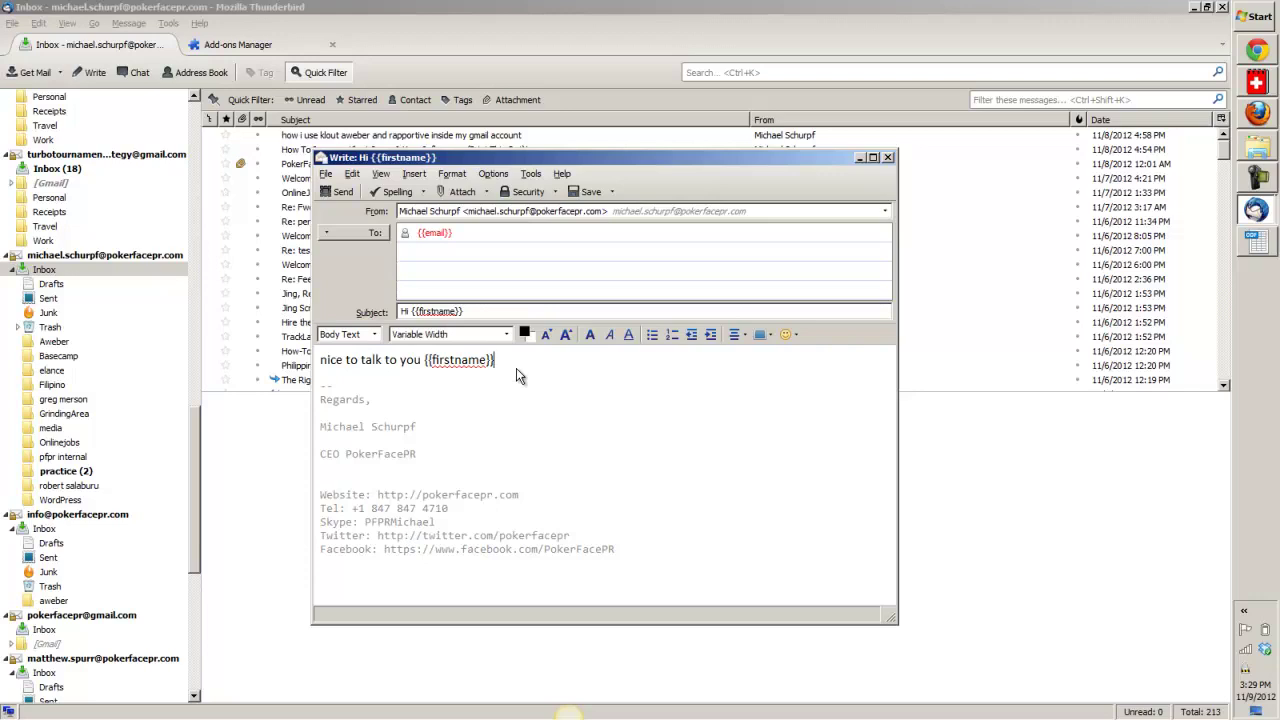
{"action": "left_click", "coordinate": [1257, 240]}
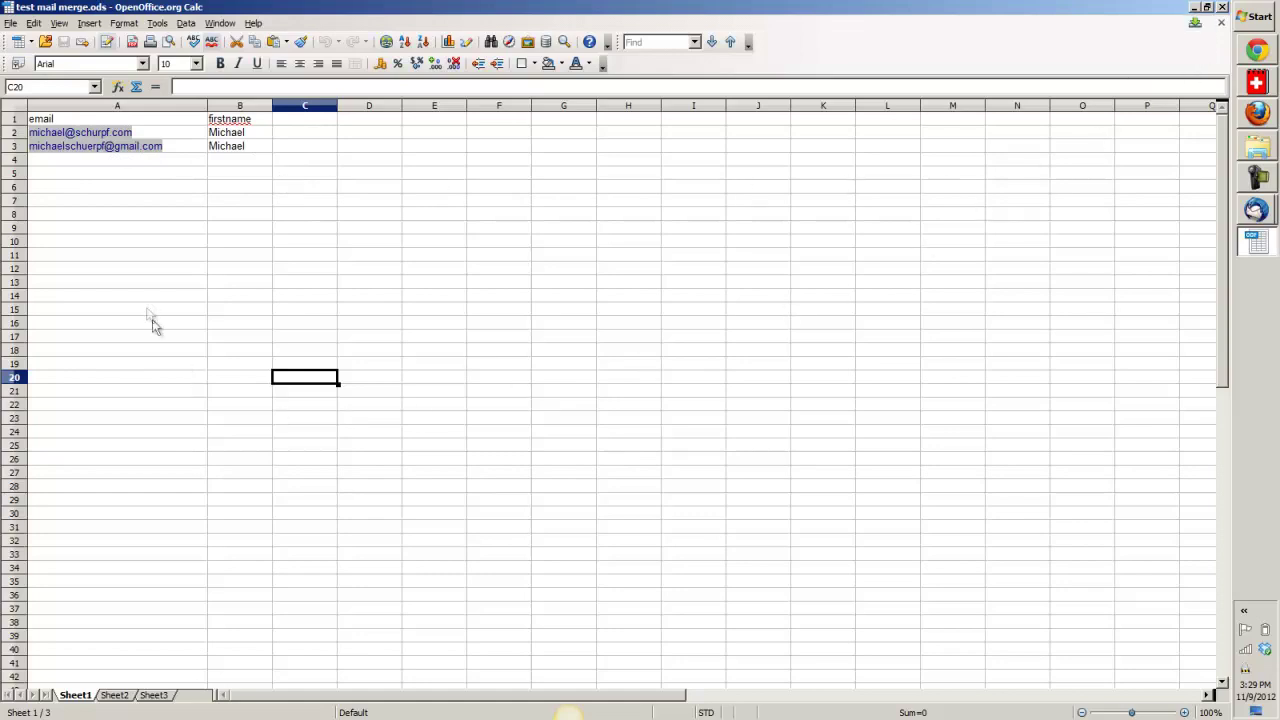
- Save the contact sheet as Text CSV 'test mail merge.csv', keeping the format and default export options
{"action": "left_click", "coordinate": [164, 244]}
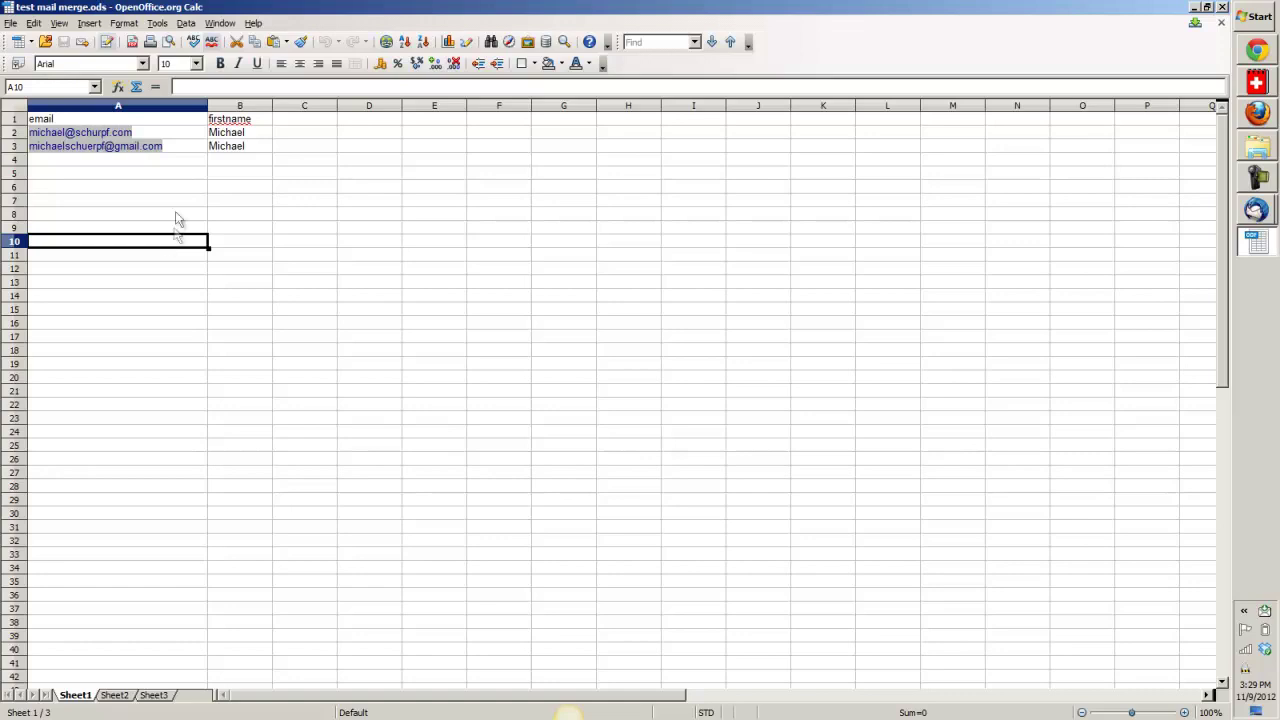
{"action": "left_click", "coordinate": [11, 24]}
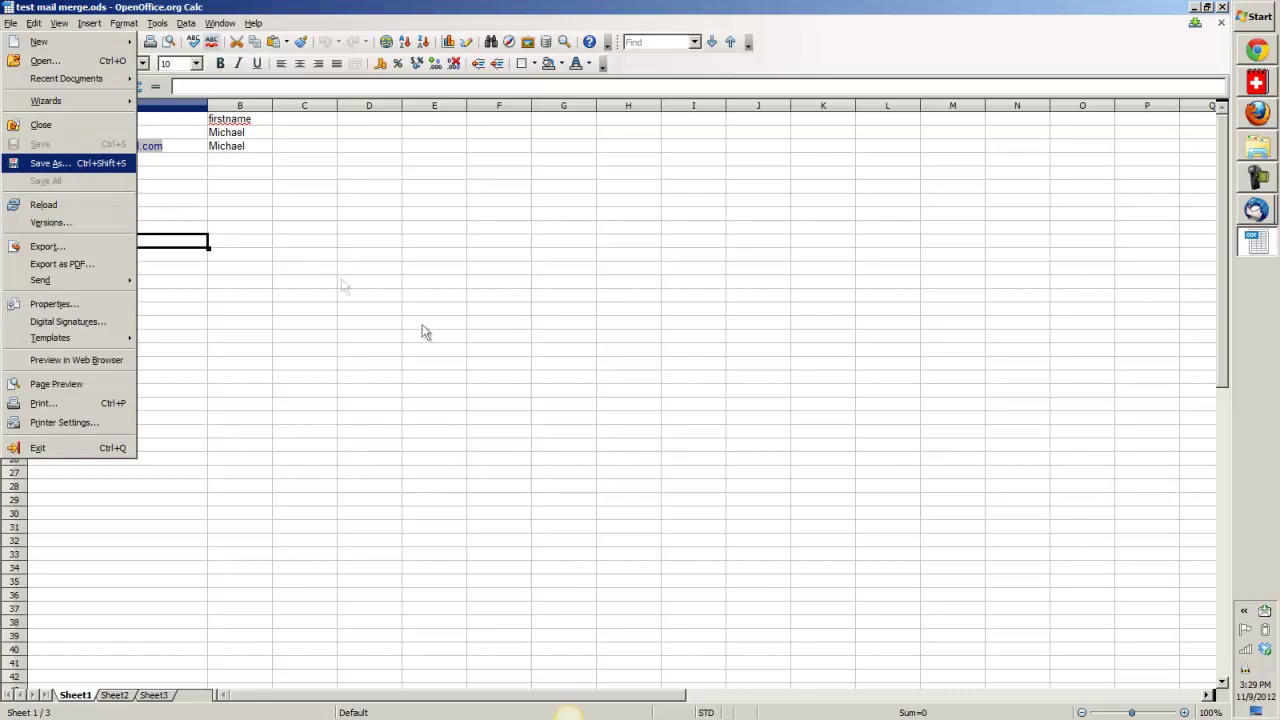
{"action": "left_click", "coordinate": [560, 405]}
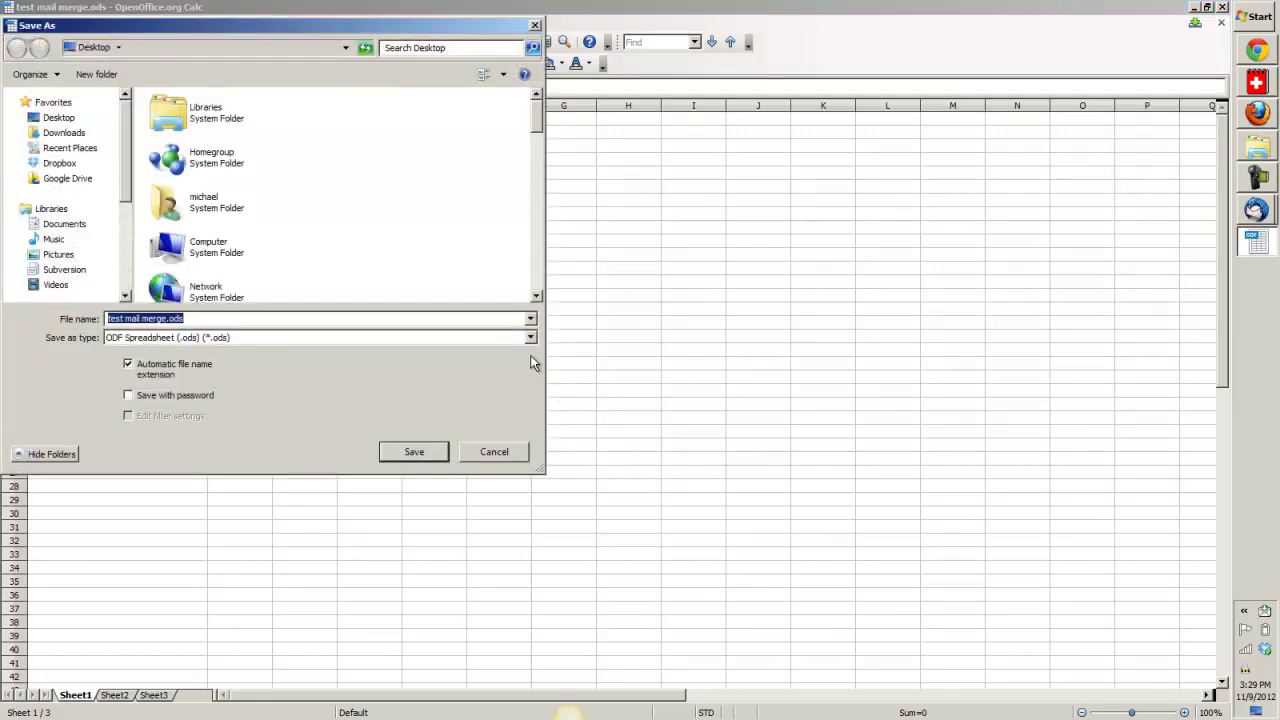
{"action": "left_click", "coordinate": [530, 338]}
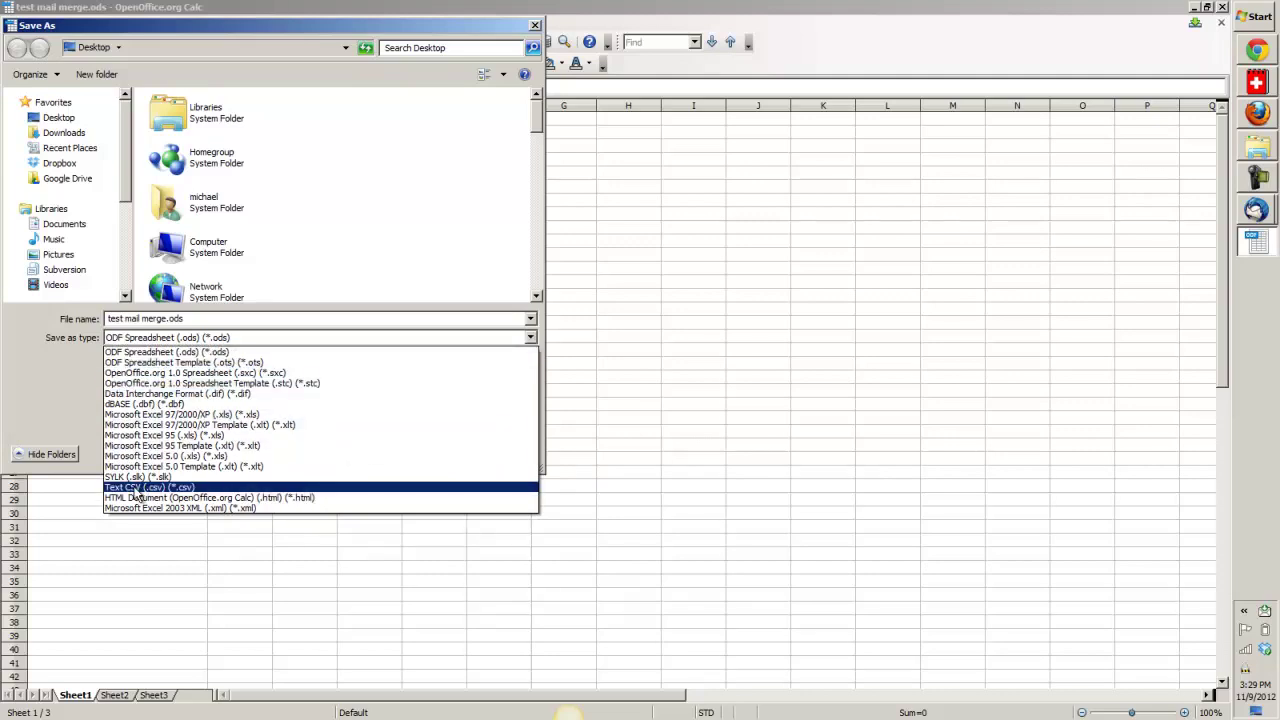
{"action": "left_click", "coordinate": [190, 489]}
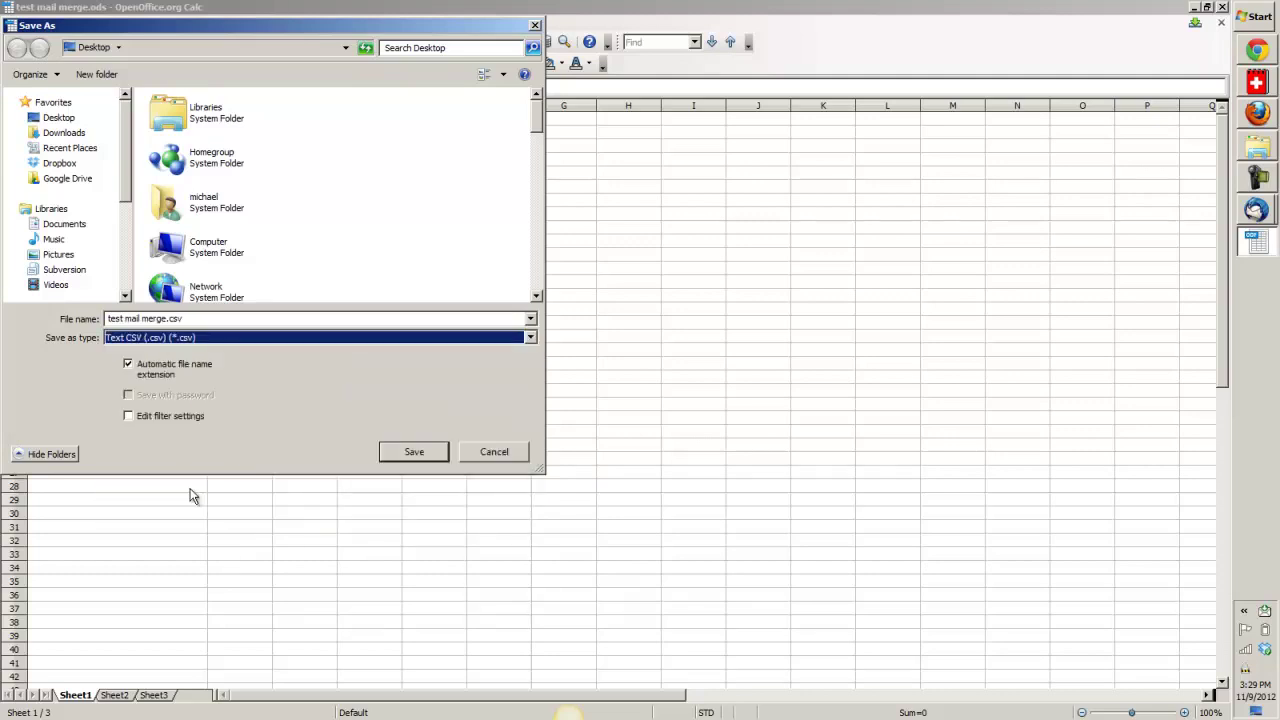
{"action": "left_click", "coordinate": [415, 452]}
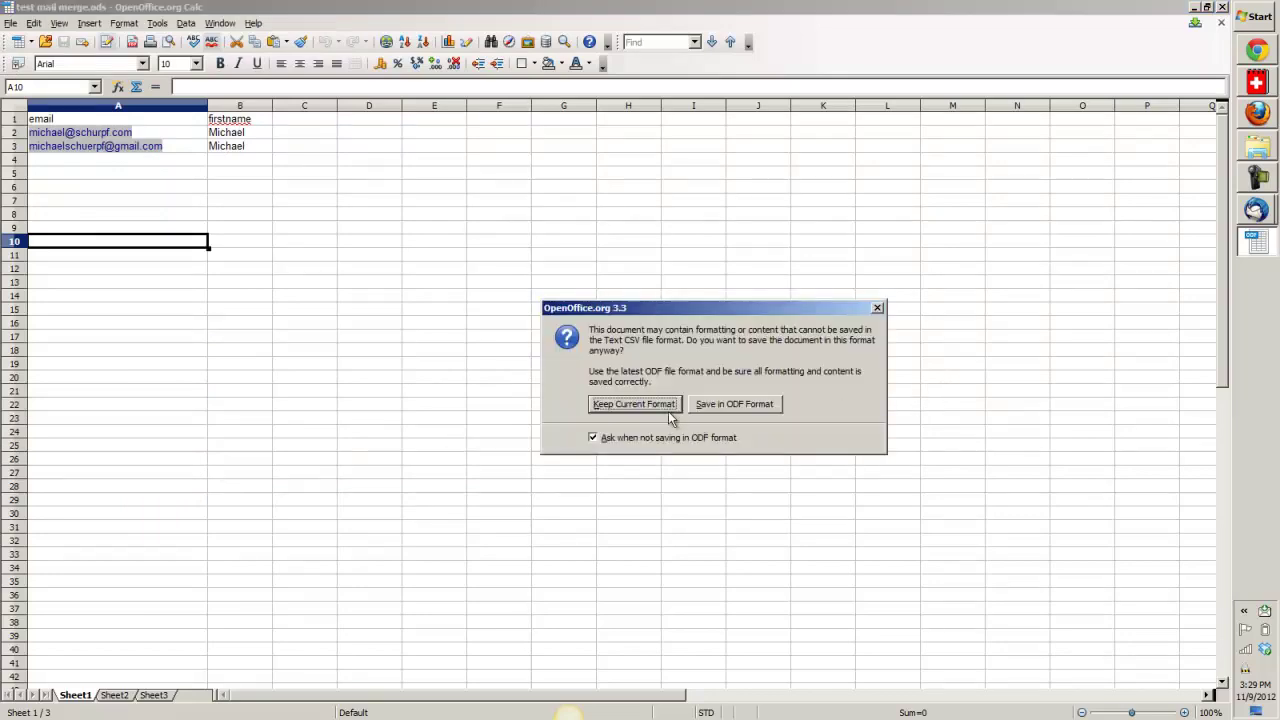
{"action": "left_click", "coordinate": [630, 403]}
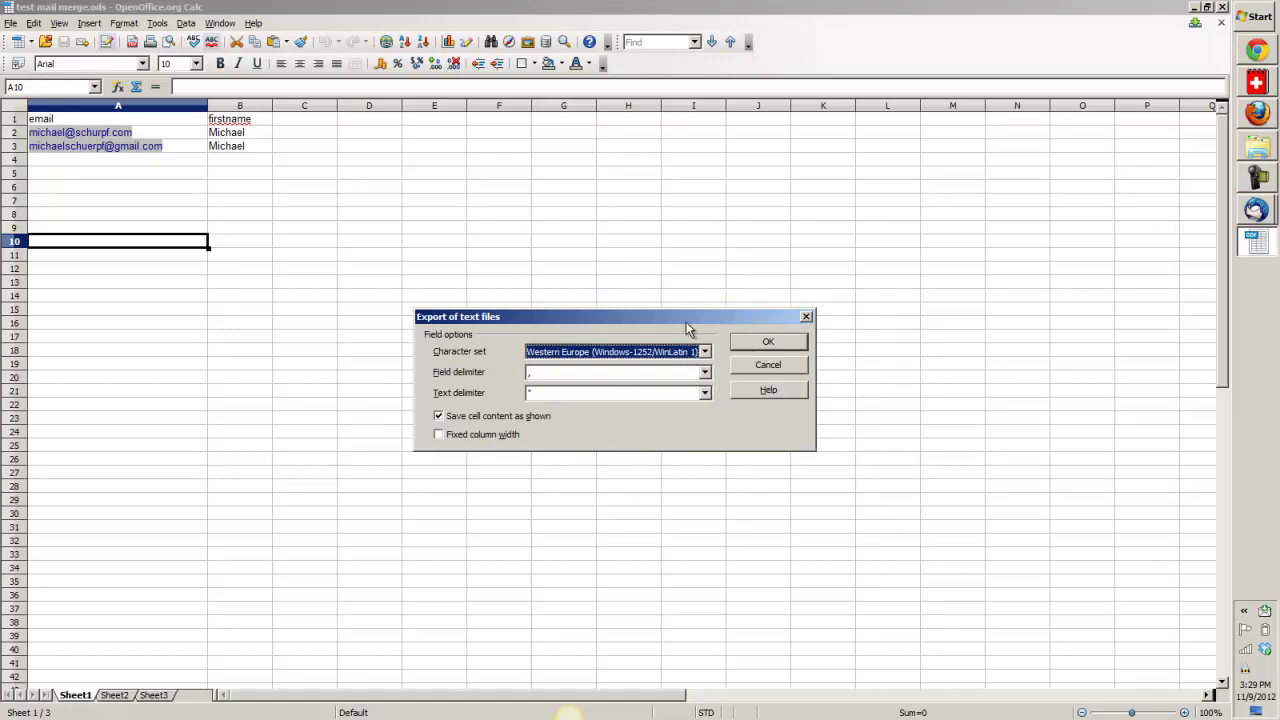
{"action": "left_click", "coordinate": [769, 343]}
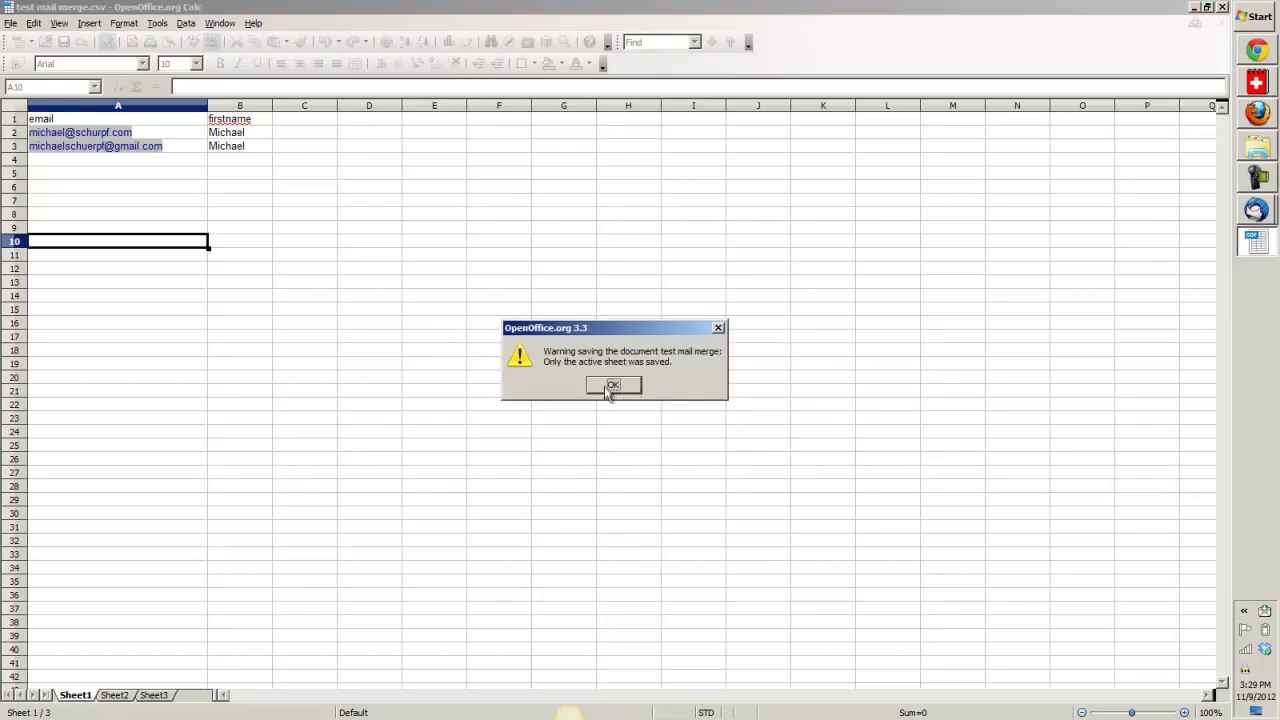
{"action": "left_click", "coordinate": [622, 388]}
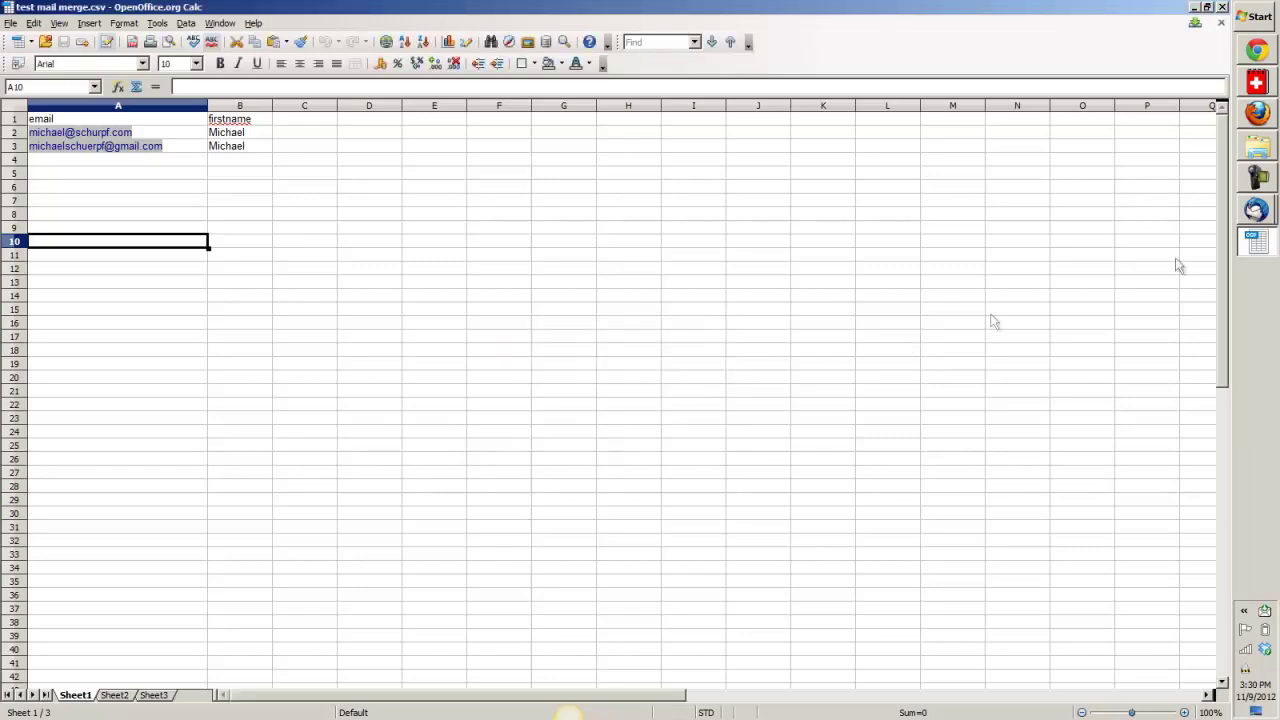
{"action": "left_click", "coordinate": [1257, 212]}
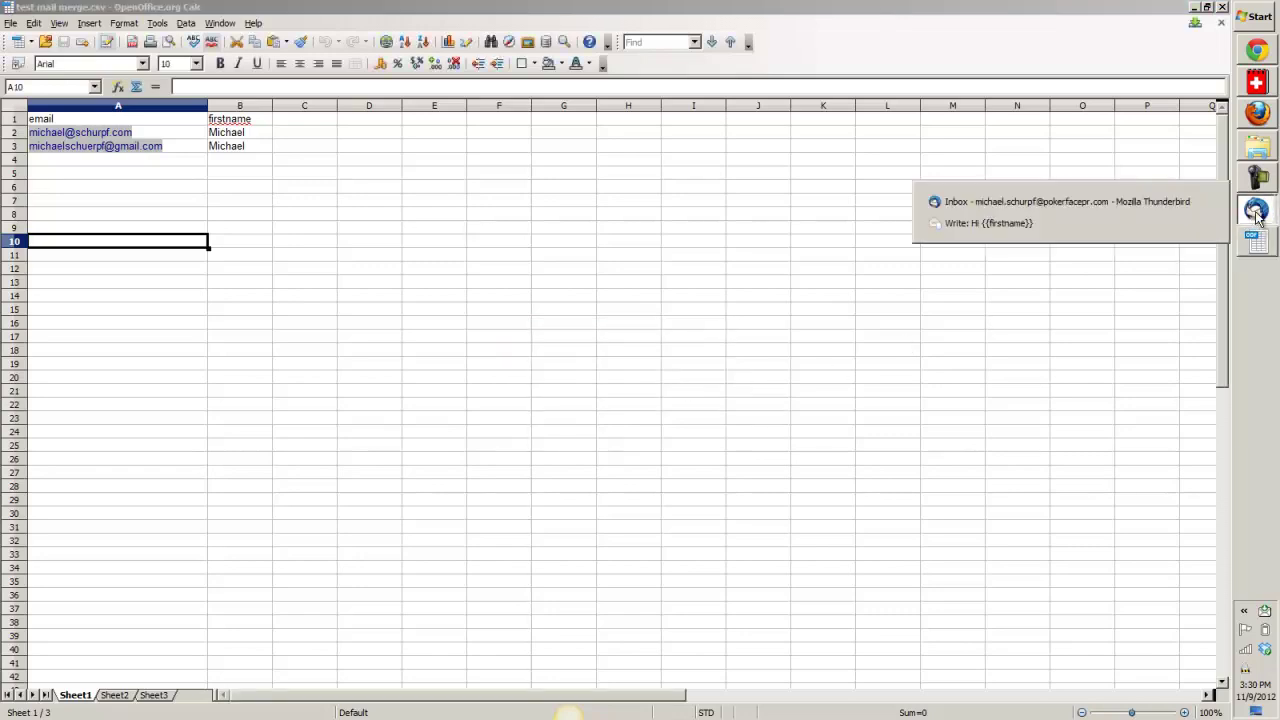
- Bring the Hi {{firstname}} draft forward and open its Mail Merge settings
{"action": "left_click", "coordinate": [1094, 226]}
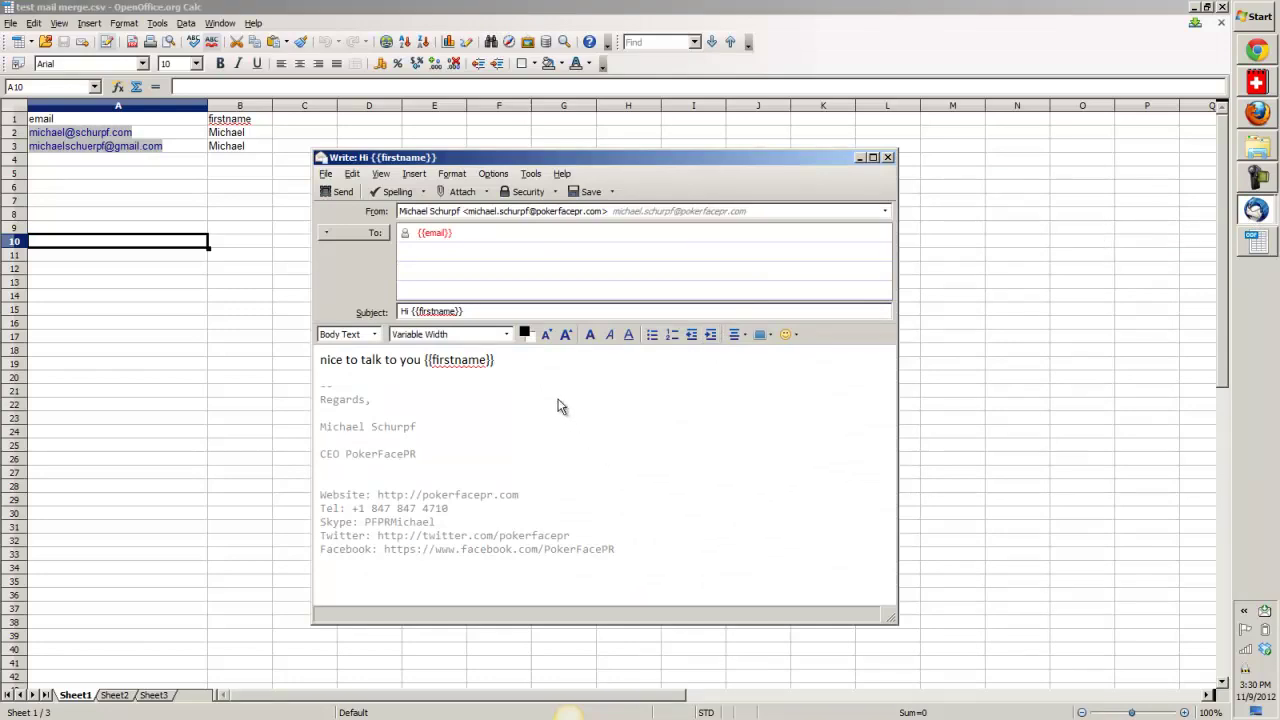
{"action": "left_click", "coordinate": [531, 382]}
{"action": "left_click", "coordinate": [329, 175]}
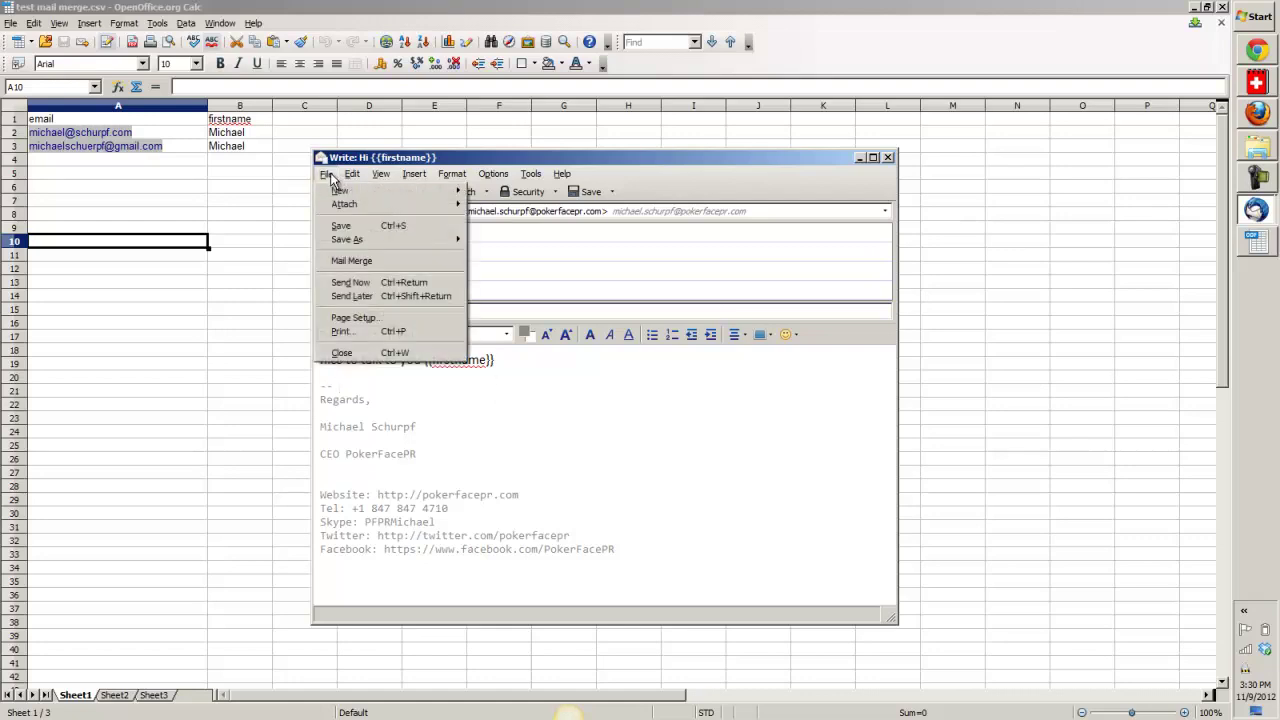
{"action": "left_click", "coordinate": [353, 262]}
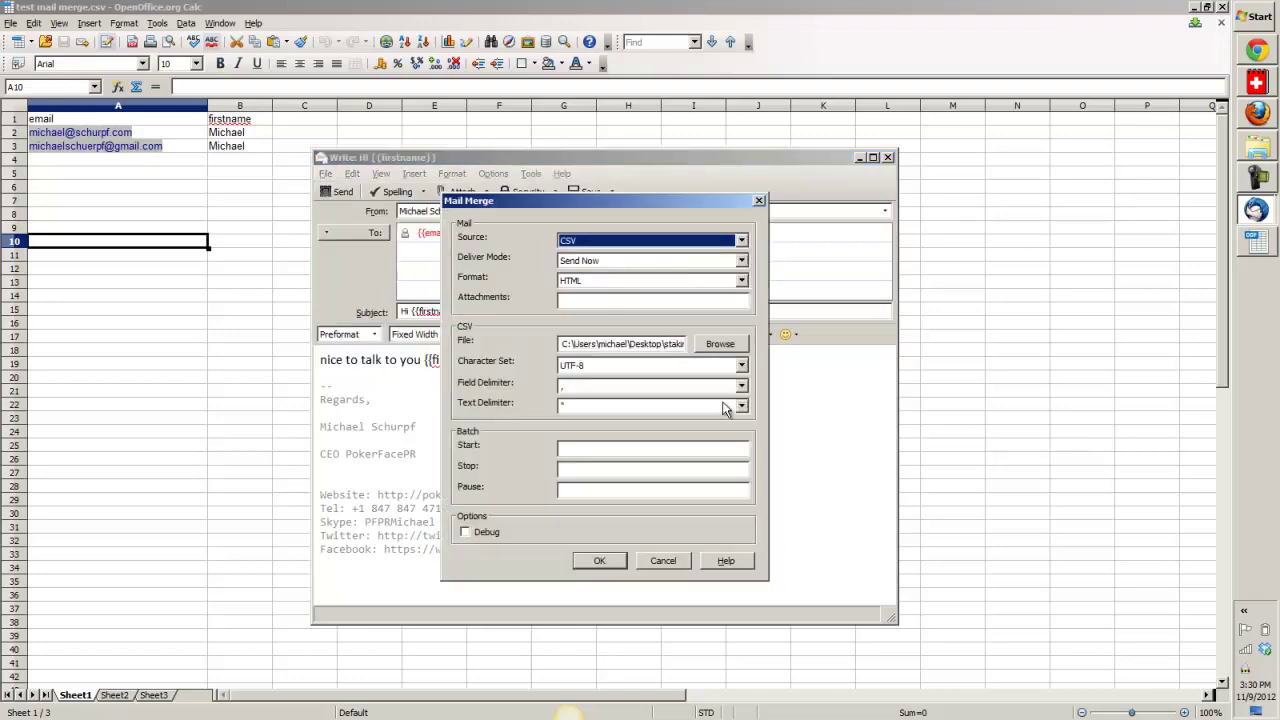
- Choose test mail merge.csv on the Desktop as the merge data file
{"action": "left_click", "coordinate": [721, 344]}
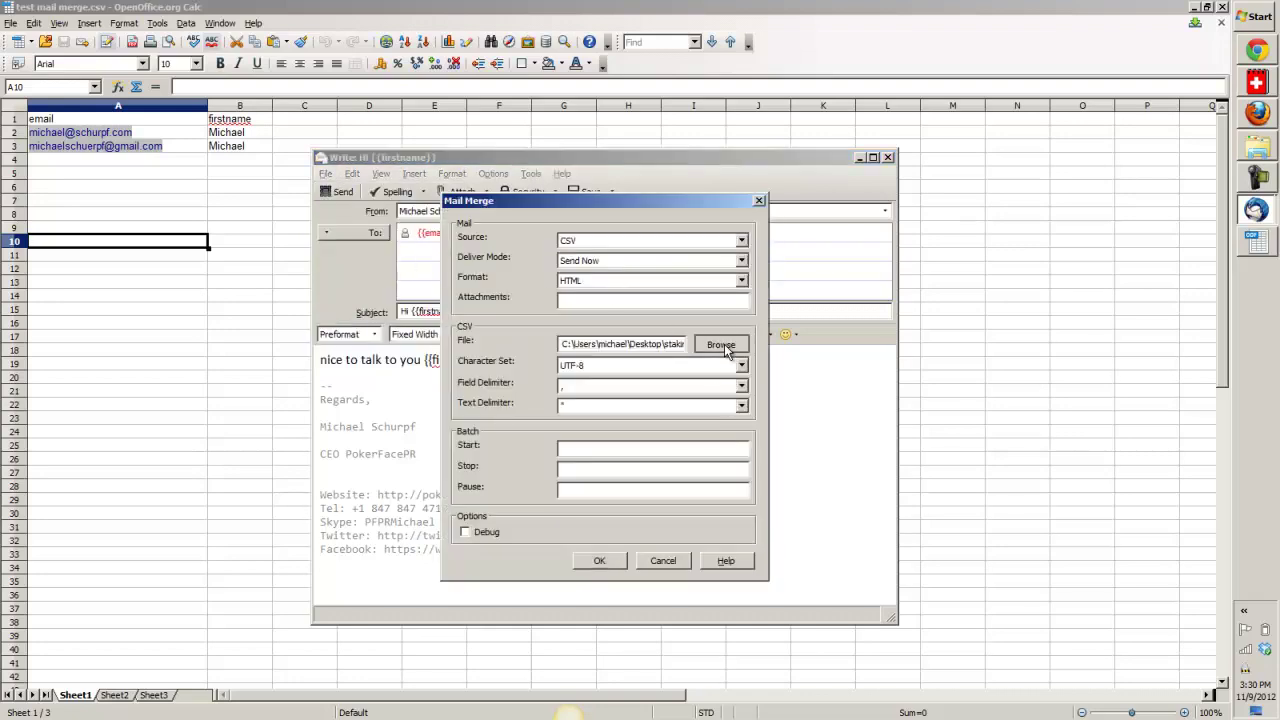
{"action": "left_click", "coordinate": [503, 312]}
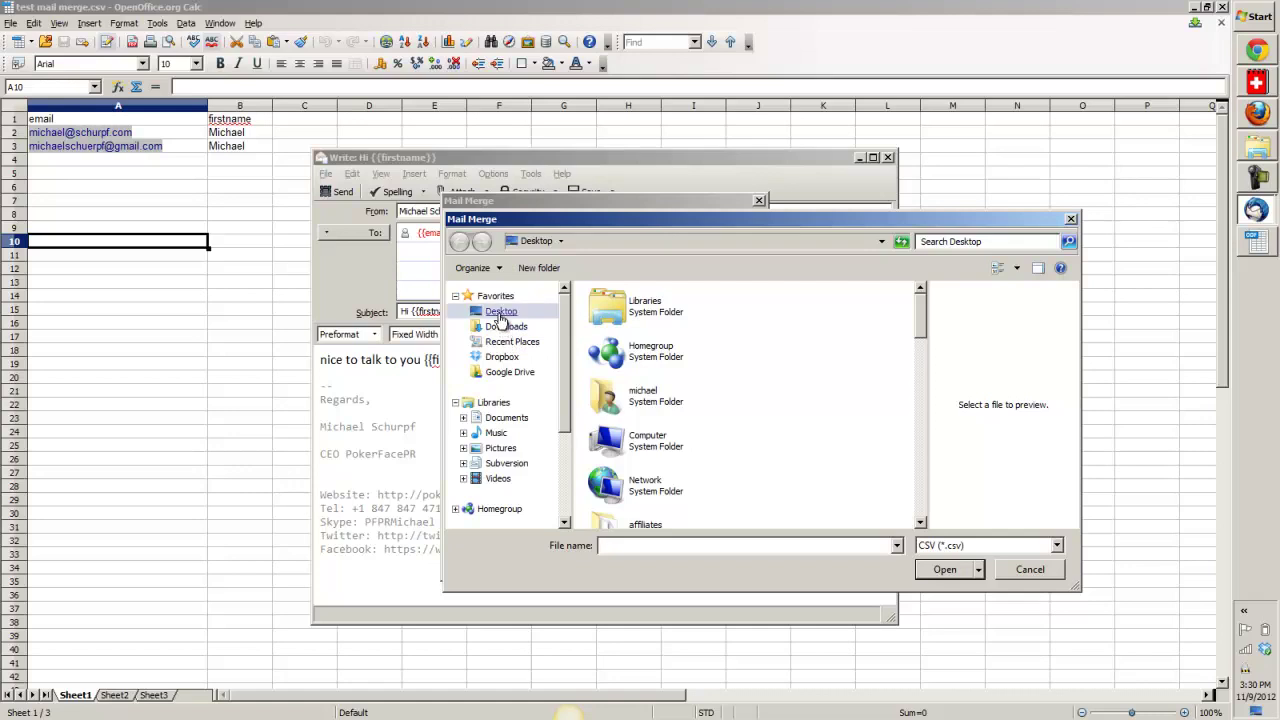
{"action": "left_click", "coordinate": [650, 547]}
{"action": "type", "text": "m"}
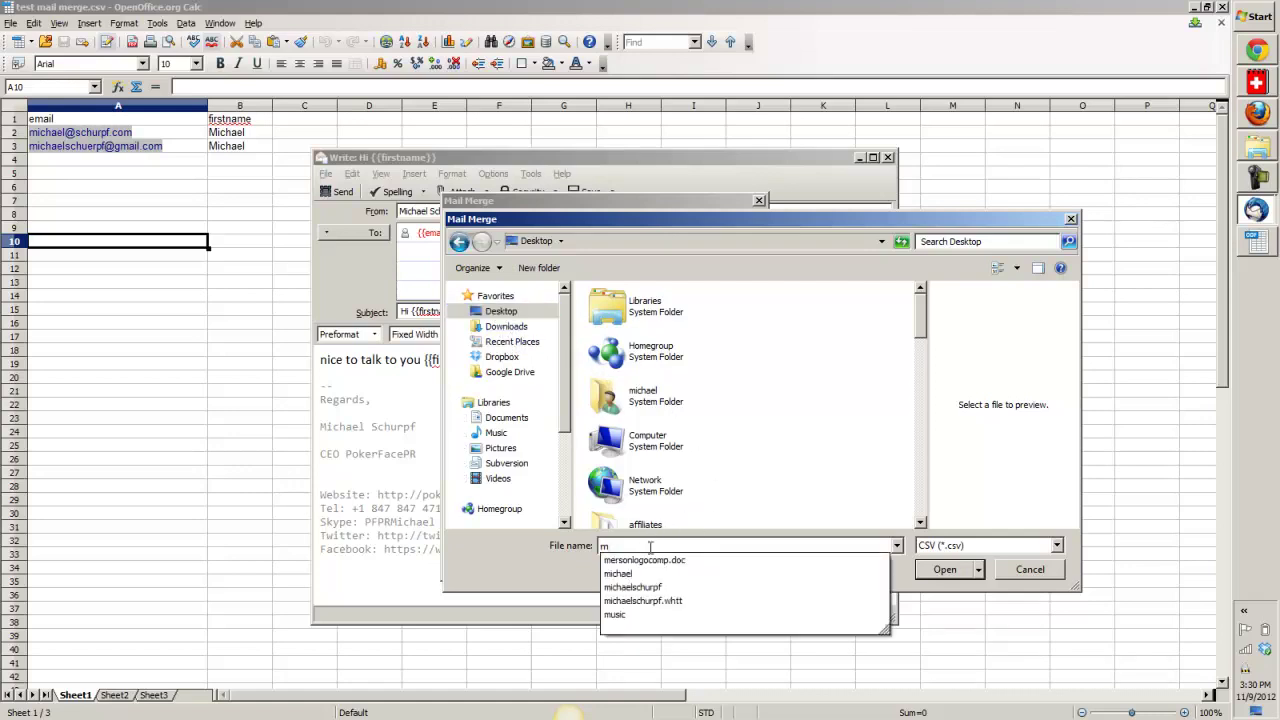
{"action": "key", "text": "BackSpace"}
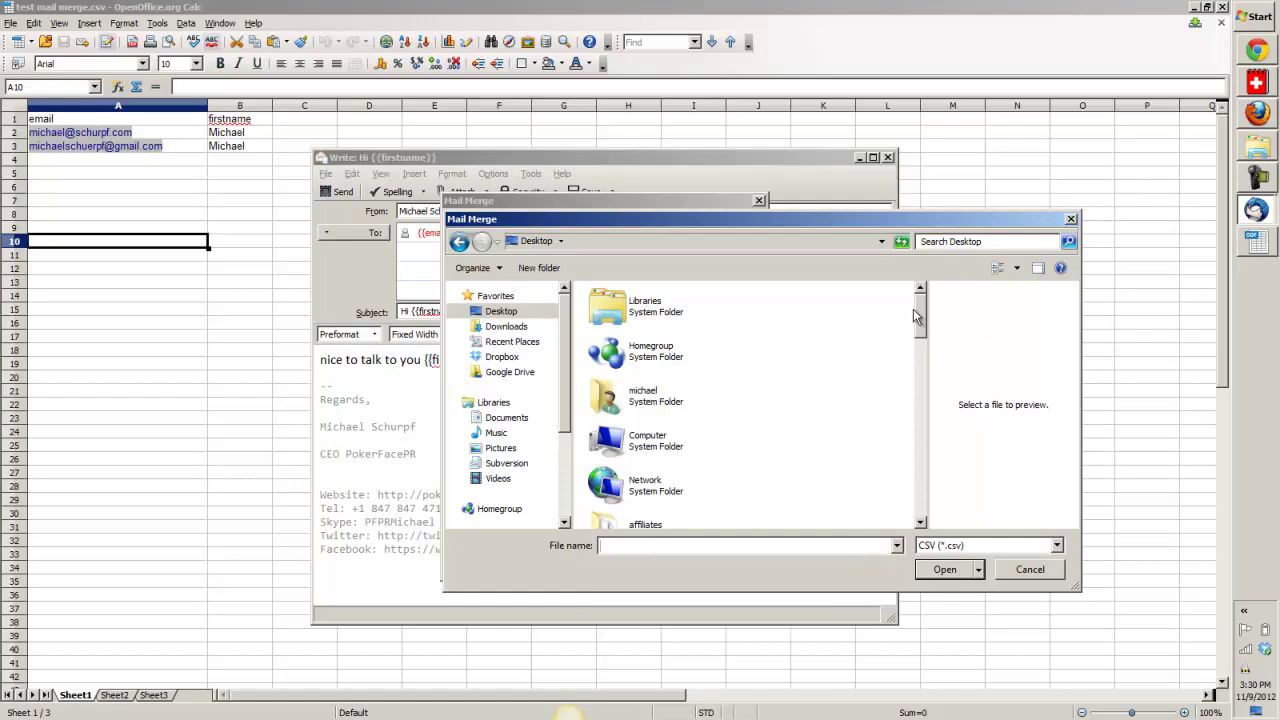
{"action": "type", "text": "t"}
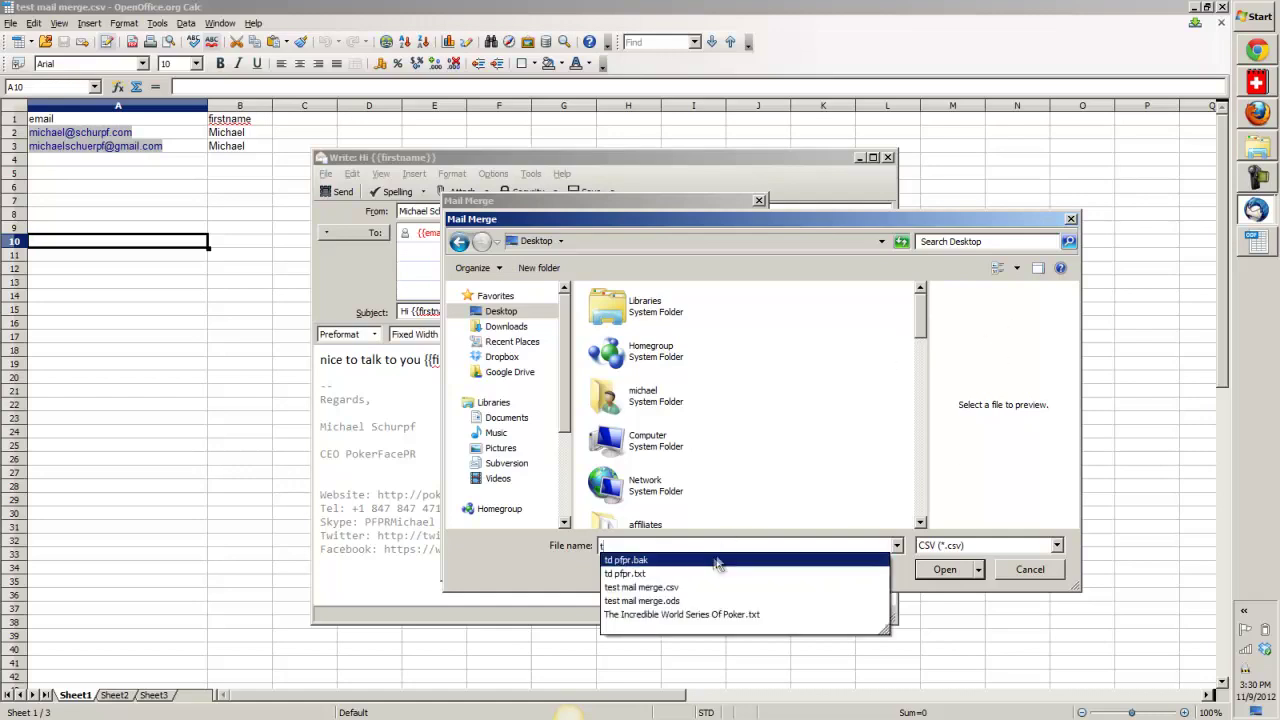
{"action": "left_click", "coordinate": [679, 588]}
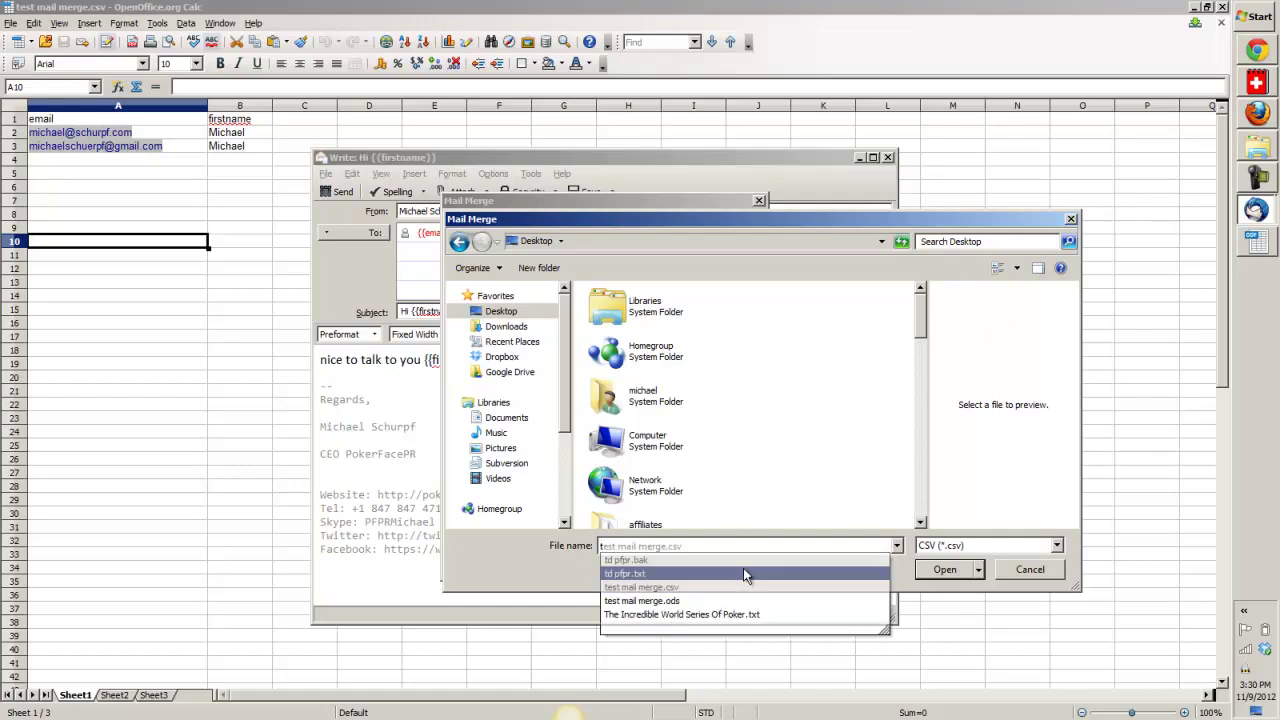
{"action": "left_click", "coordinate": [937, 576]}
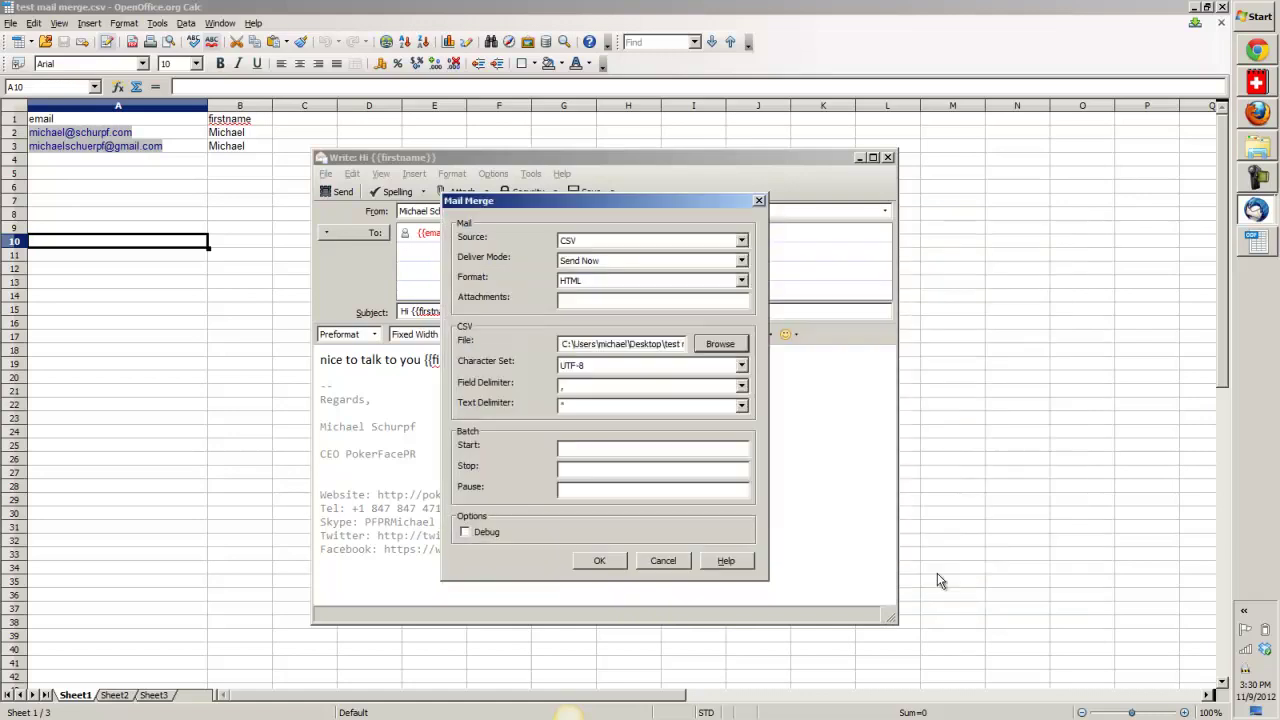
- Keep Deliver Mode at Send Now and send the merged messages
{"action": "left_click", "coordinate": [742, 261]}
{"action": "left_click", "coordinate": [740, 308]}
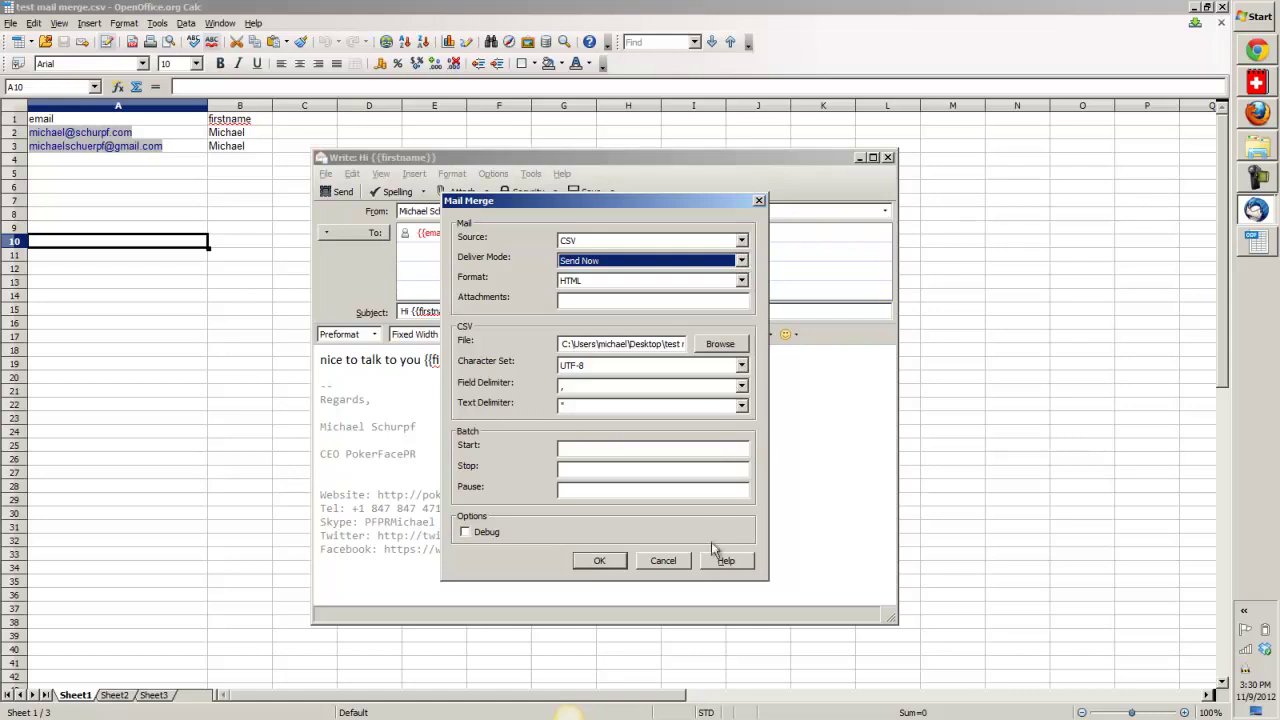
{"action": "left_click", "coordinate": [600, 561]}
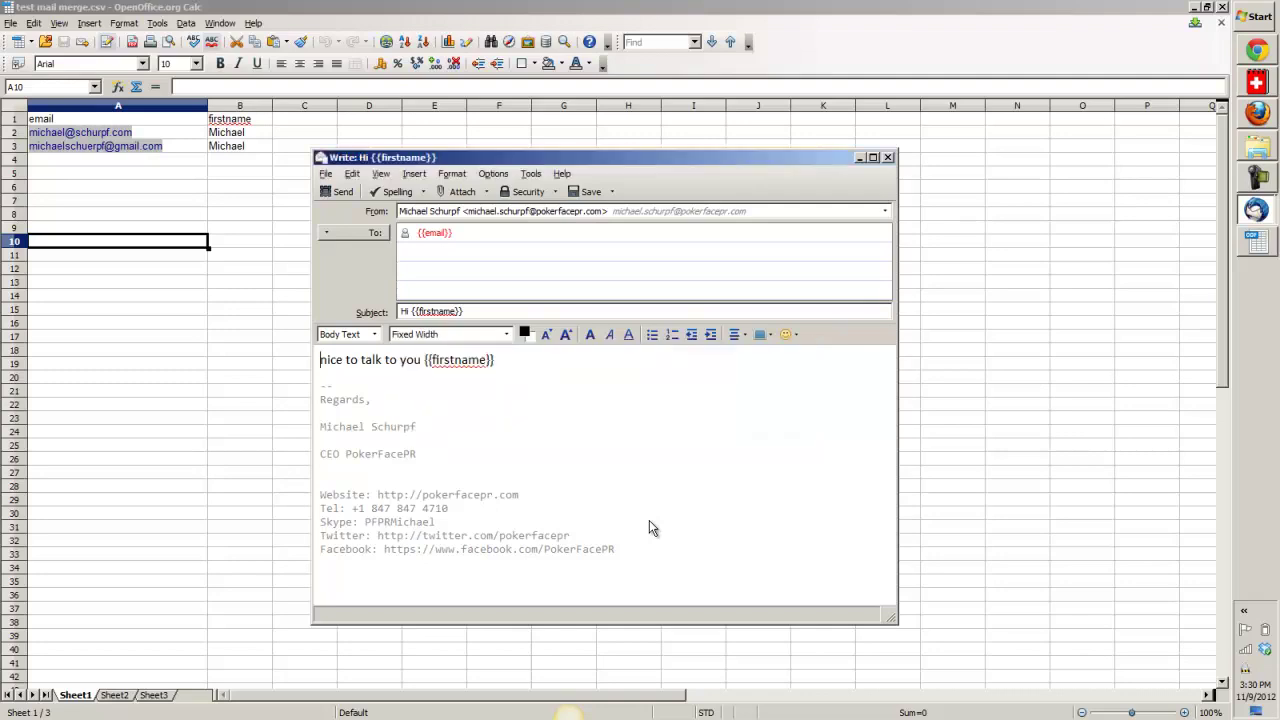
- Switch to Thunderbird and open the receiving account's inbox to find the merged message
{"action": "left_click", "coordinate": [1258, 209]}
{"action": "left_click_drag", "start_coordinate": [196, 428], "coordinate": [196, 118]}
{"action": "left_click", "coordinate": [178, 113]}
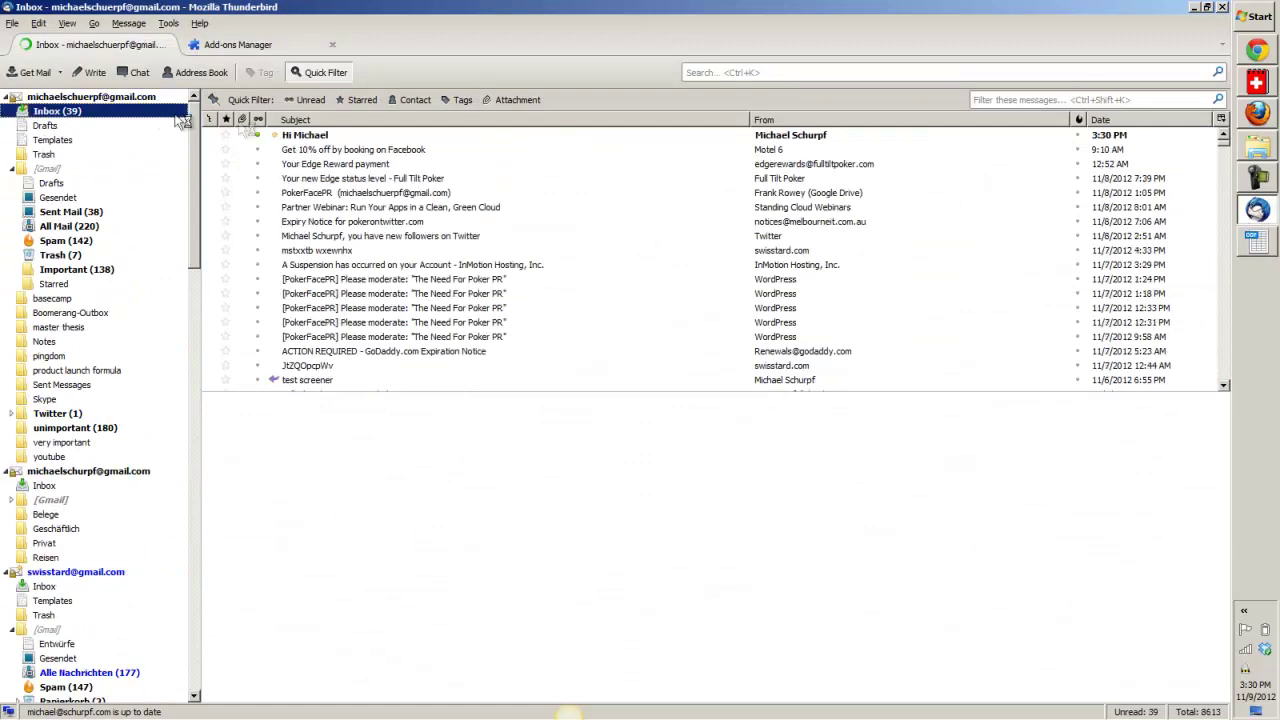
- Open the newly received merged greeting to confirm the first name replaced the placeholder
{"action": "left_click", "coordinate": [353, 134]}
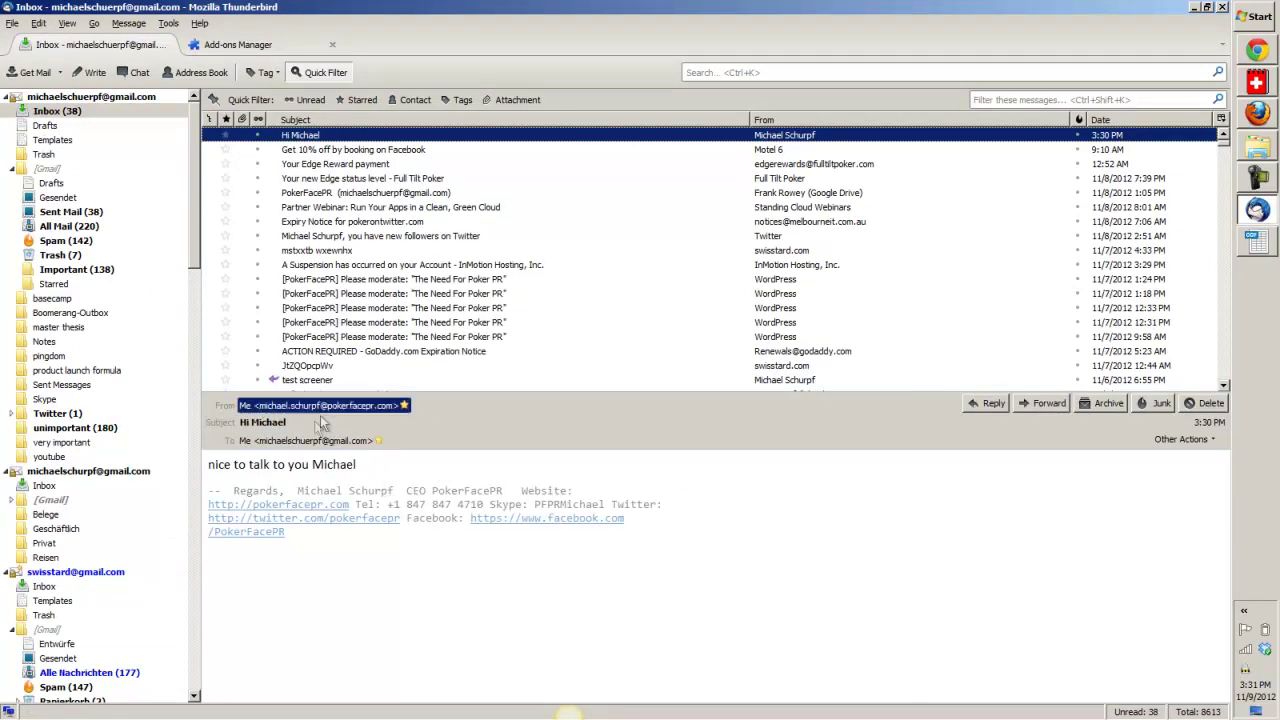